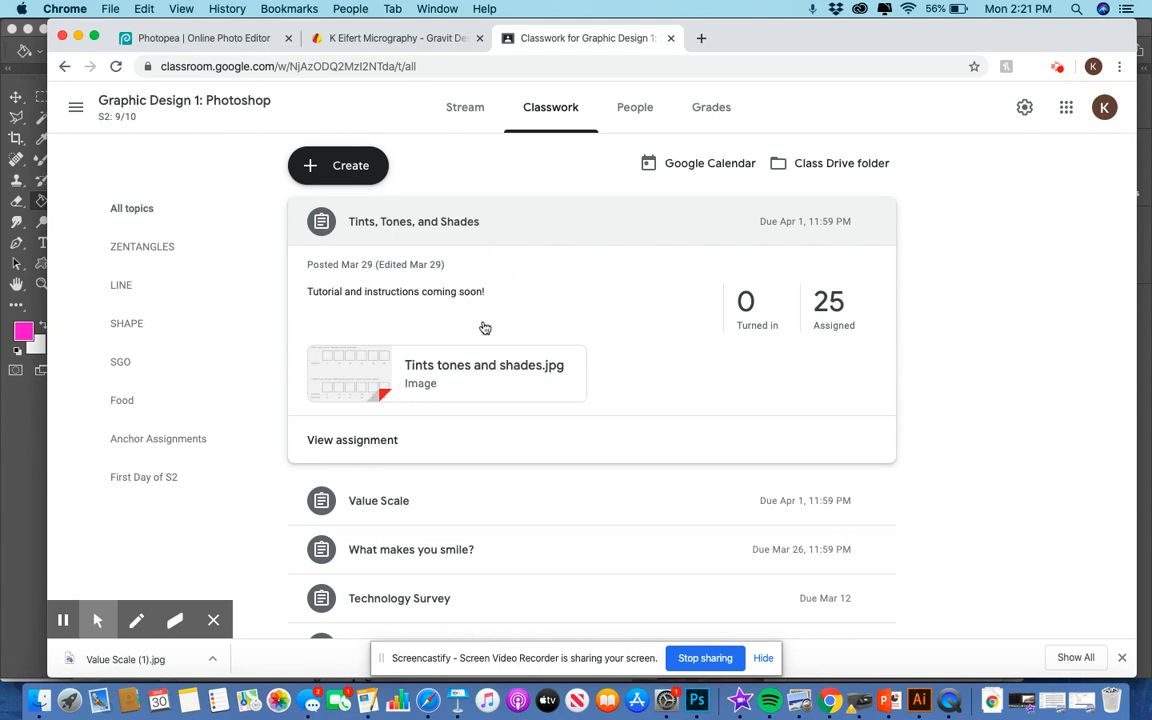
Step: Open the attached worksheet "Tints tones and shades.jpg" in a new window and download it
{"action": "left_click", "coordinate": [476, 370]}
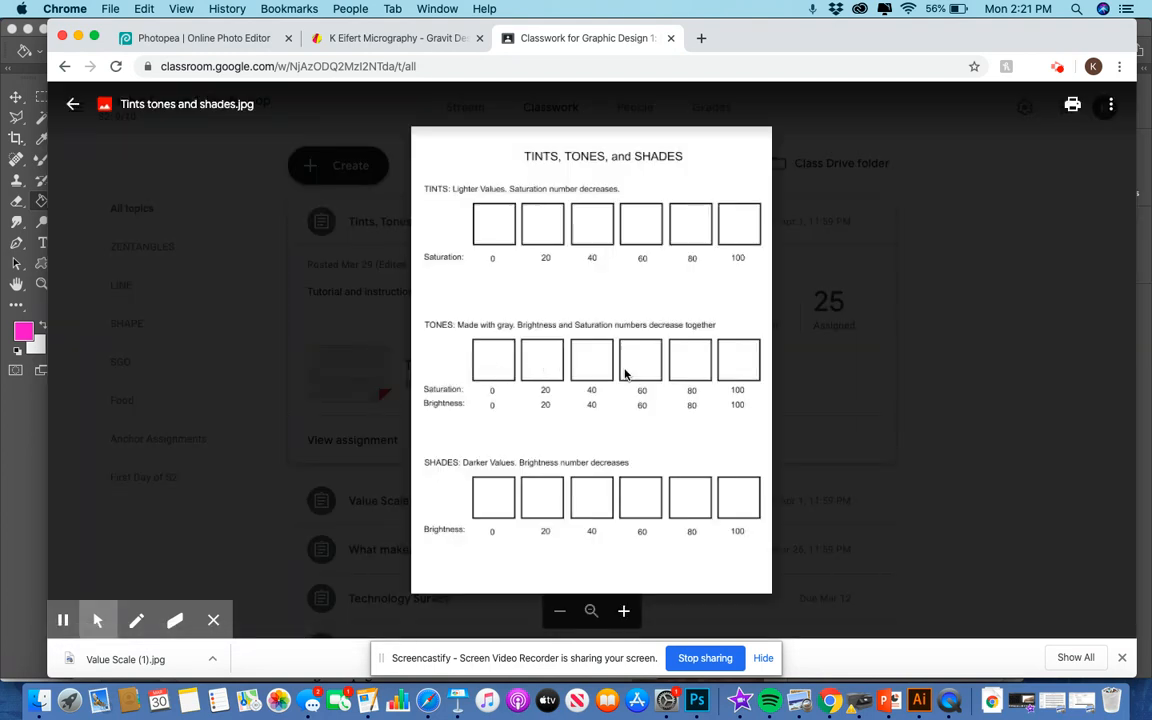
{"action": "left_click", "coordinate": [1111, 108]}
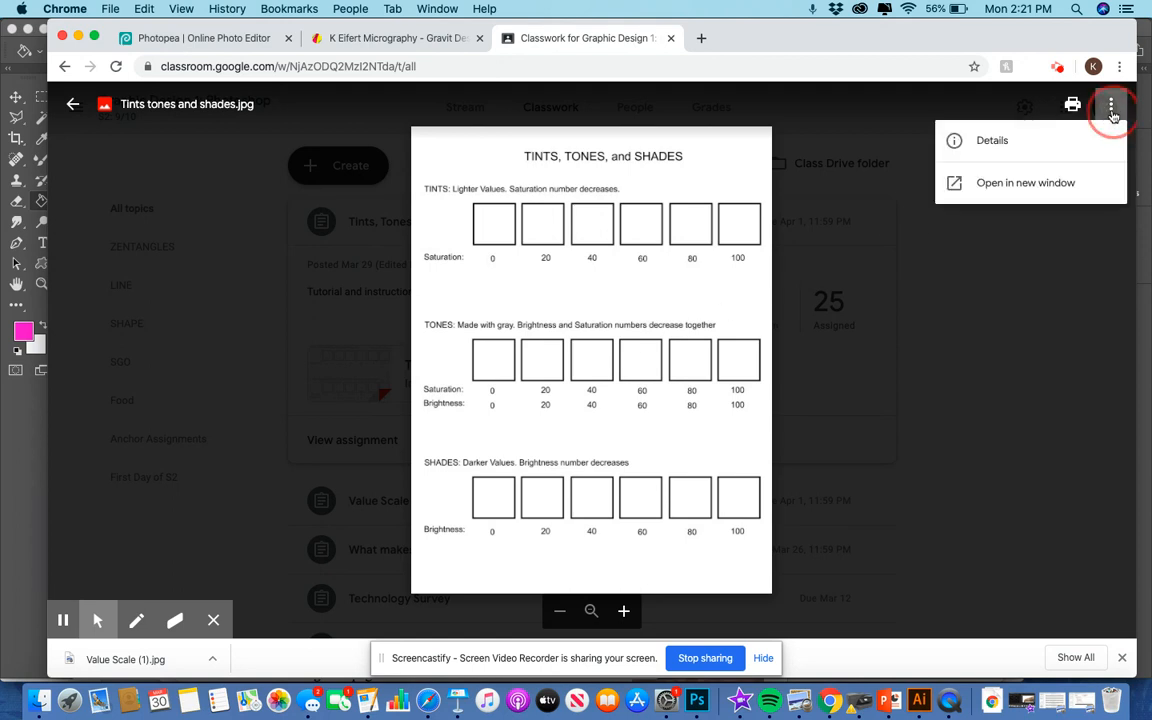
{"action": "left_click", "coordinate": [1027, 186]}
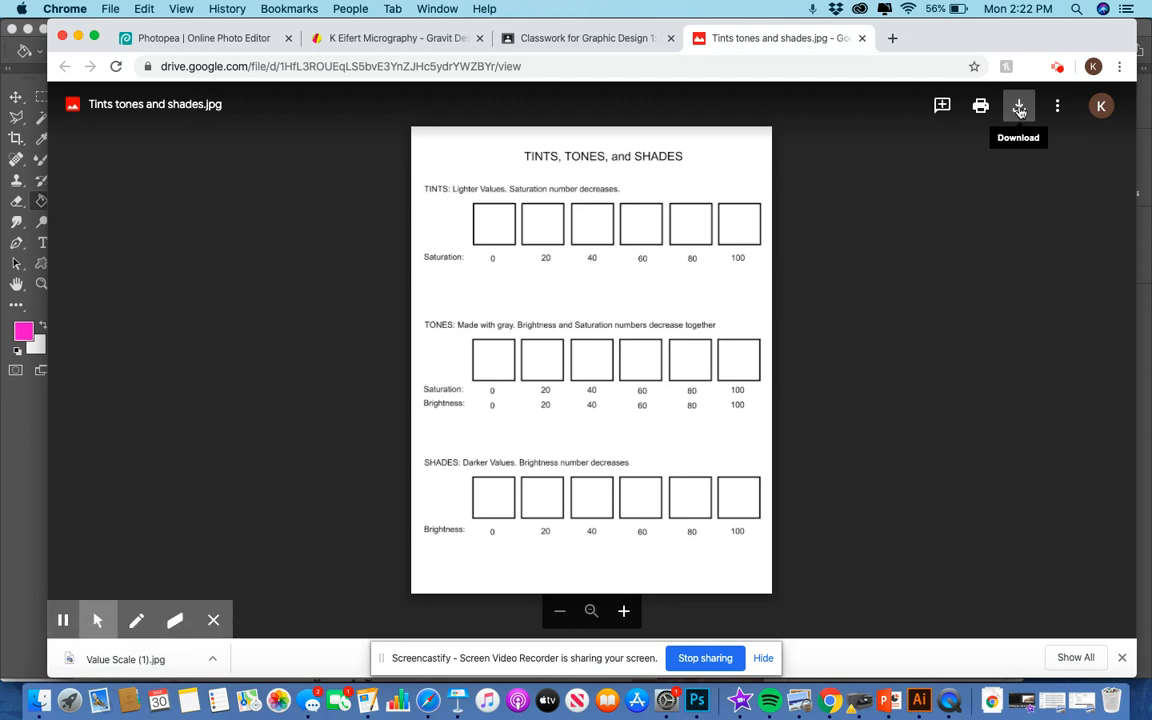
{"action": "left_click", "coordinate": [1019, 108]}
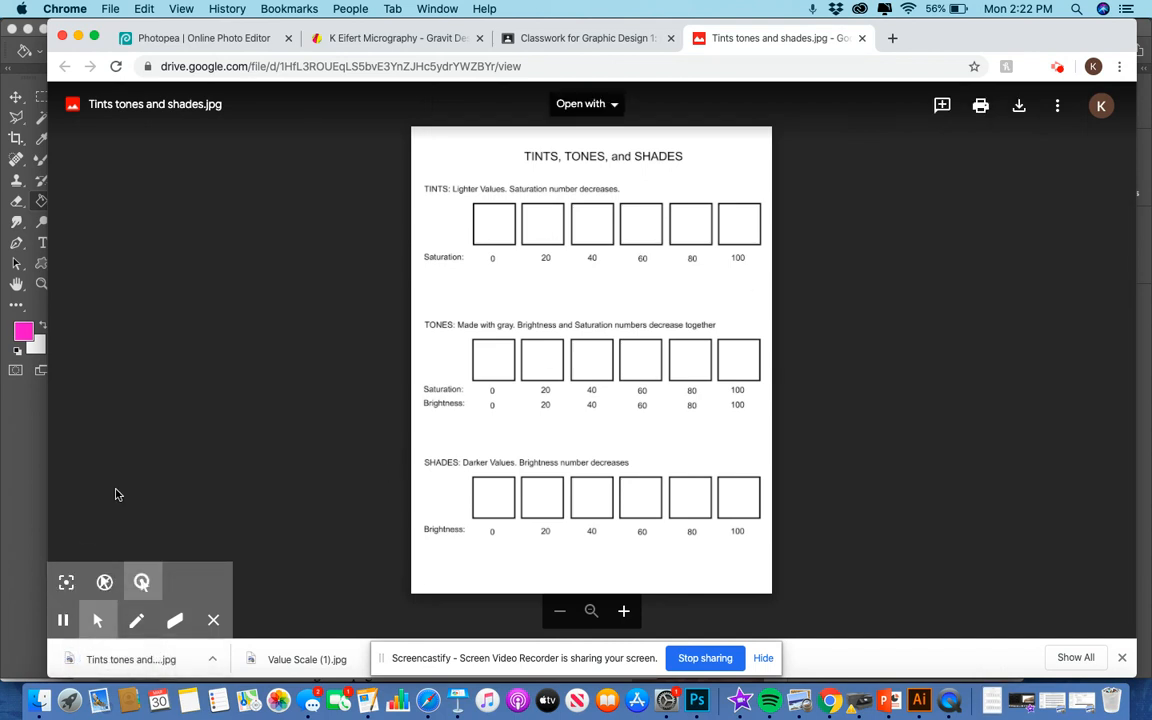
Step: Switch to Photoshop and open "Tints tones and shades (1).jpg" from the Downloads folder
{"action": "left_click", "coordinate": [16, 416]}
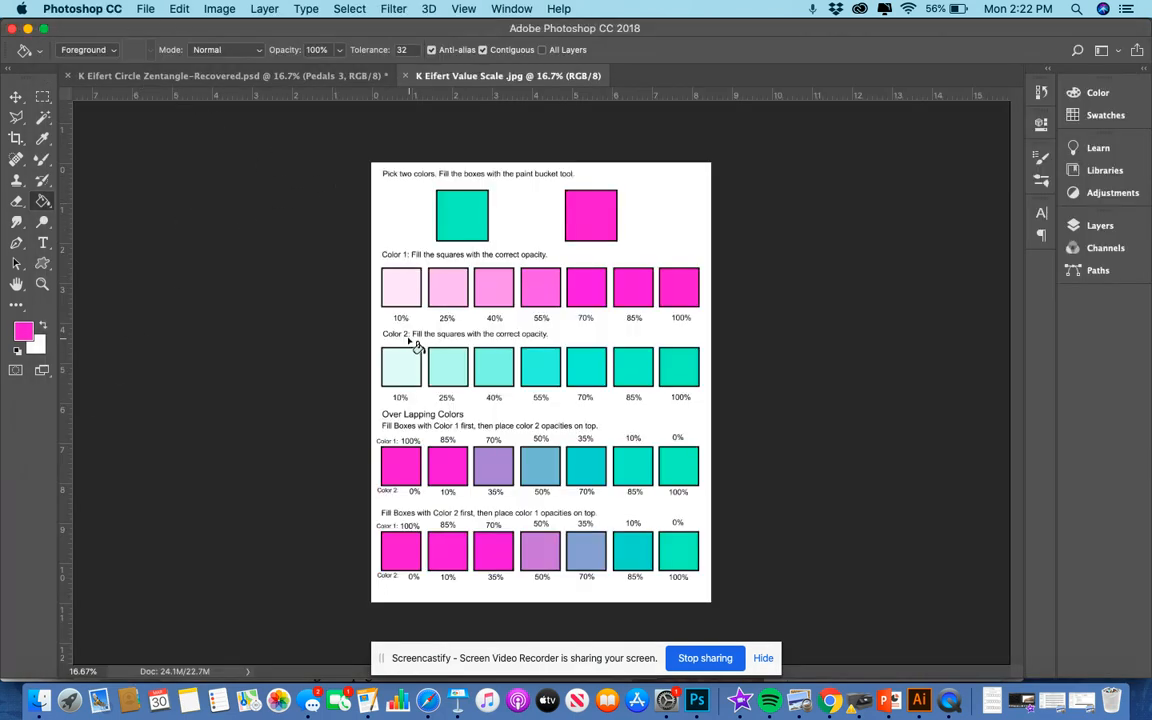
{"action": "left_click", "coordinate": [143, 12]}
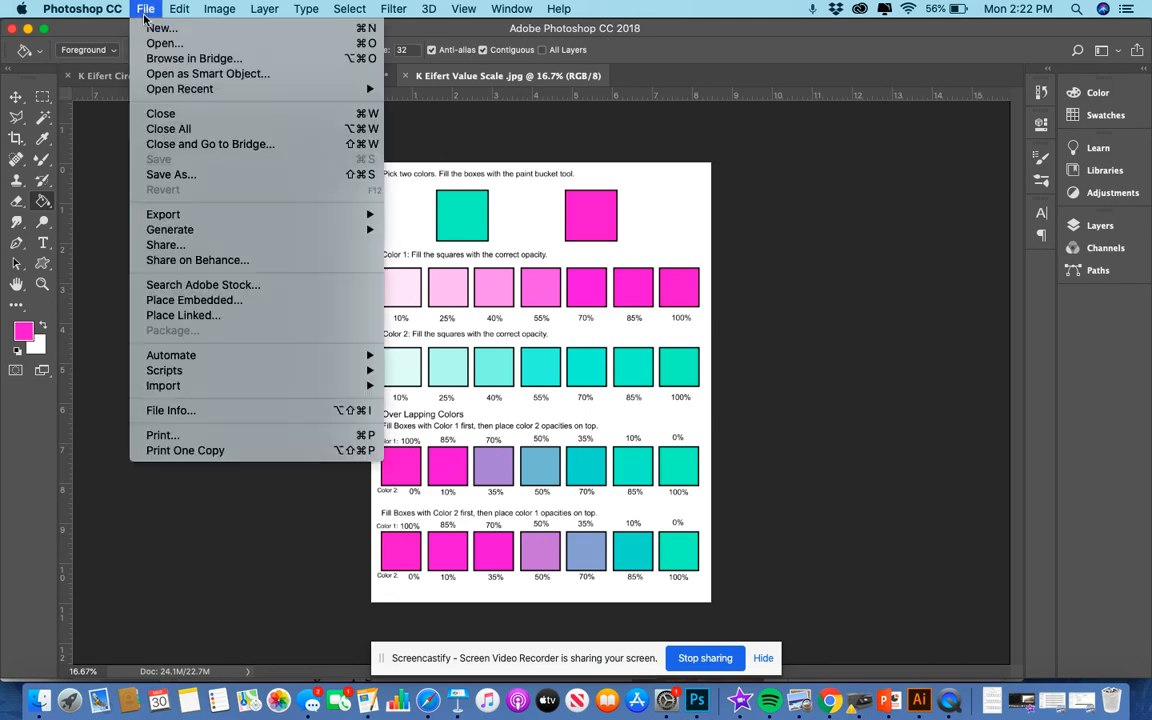
{"action": "left_click", "coordinate": [150, 43]}
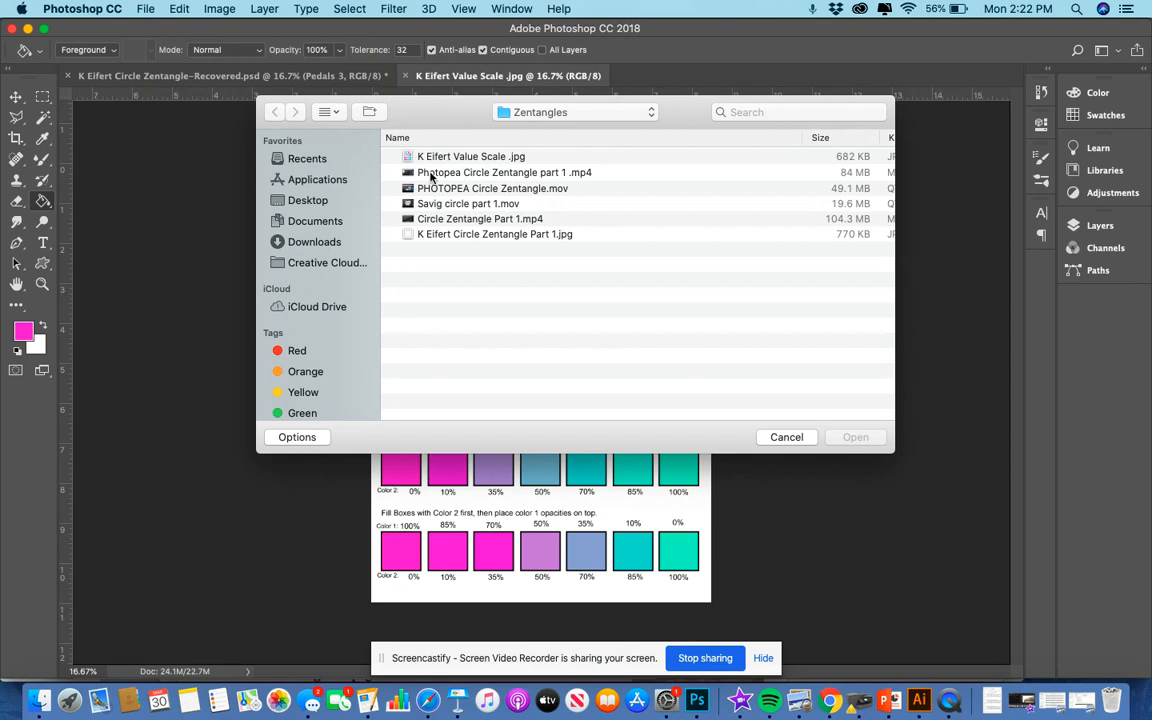
{"action": "left_click", "coordinate": [338, 242]}
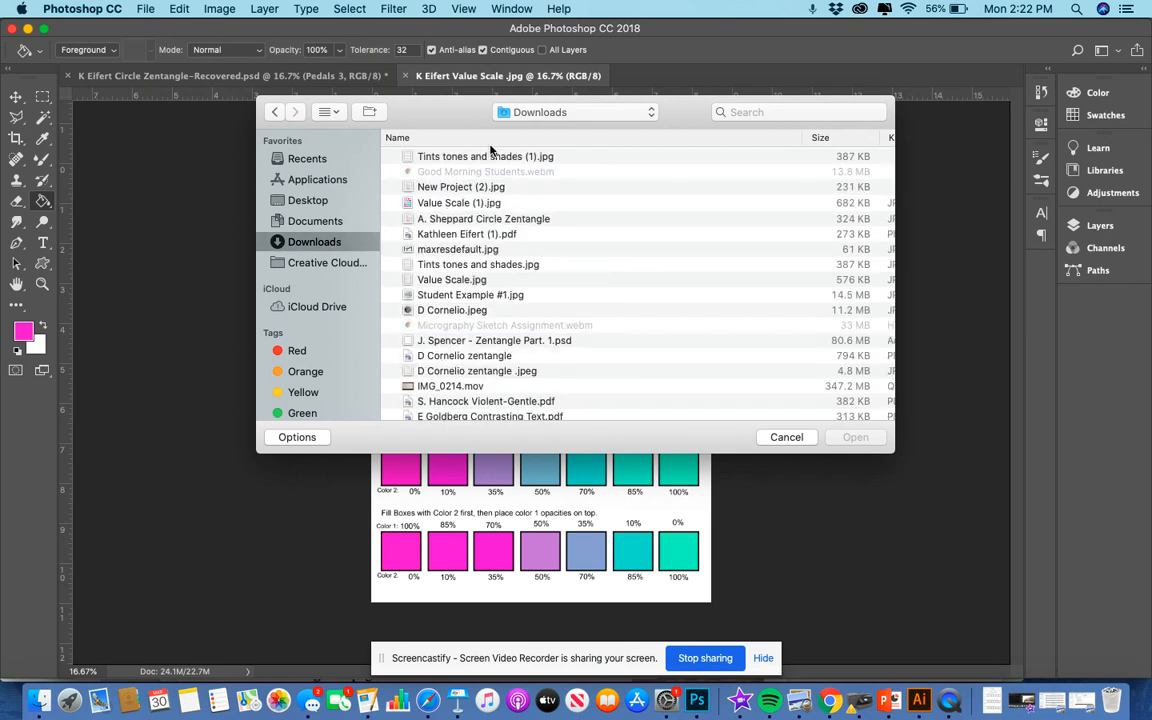
{"action": "double_click", "coordinate": [491, 157]}
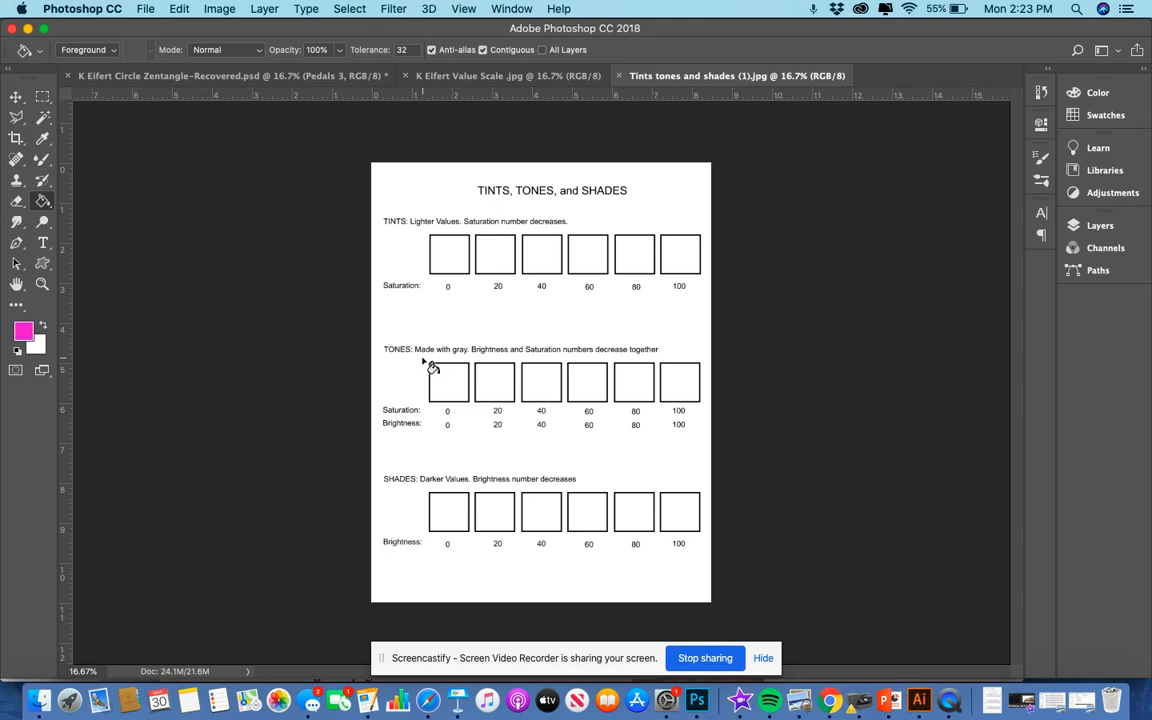
Step: Set the pink foreground color's saturation to 100% and fill the Tints box labelled 100 with the Paint Bucket
{"action": "left_click", "coordinate": [1106, 98]}
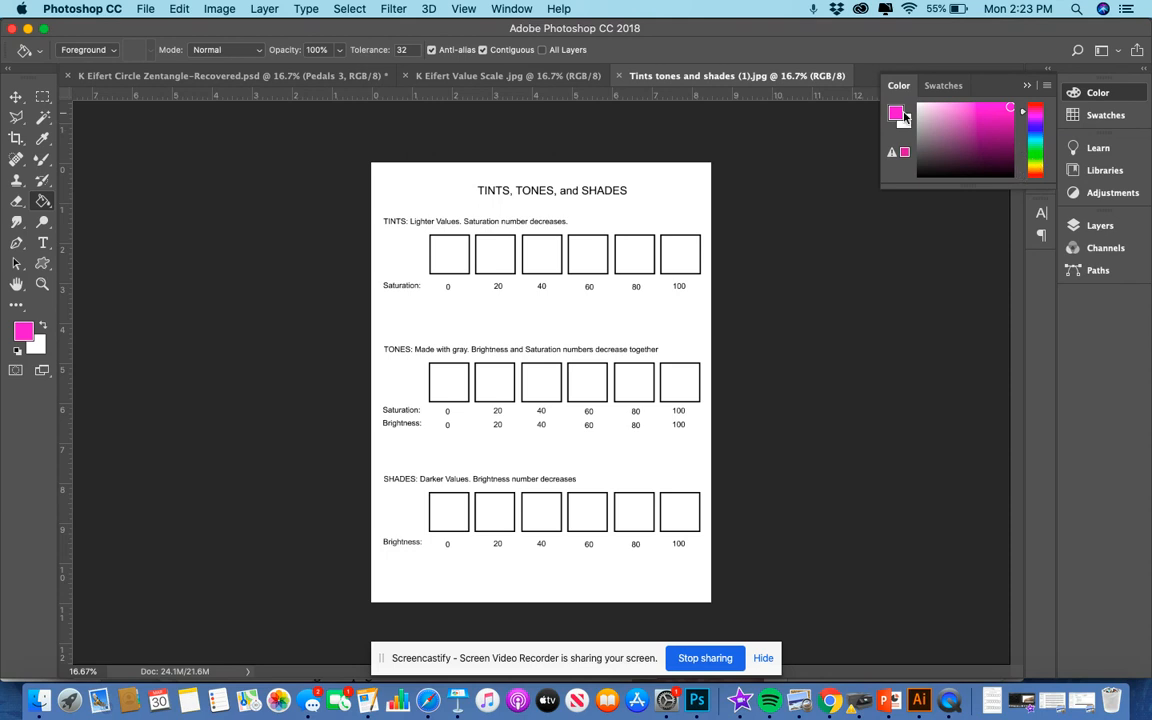
{"action": "left_click", "coordinate": [900, 116]}
{"action": "left_click_drag", "start_coordinate": [656, 190], "coordinate": [1010, 192]}
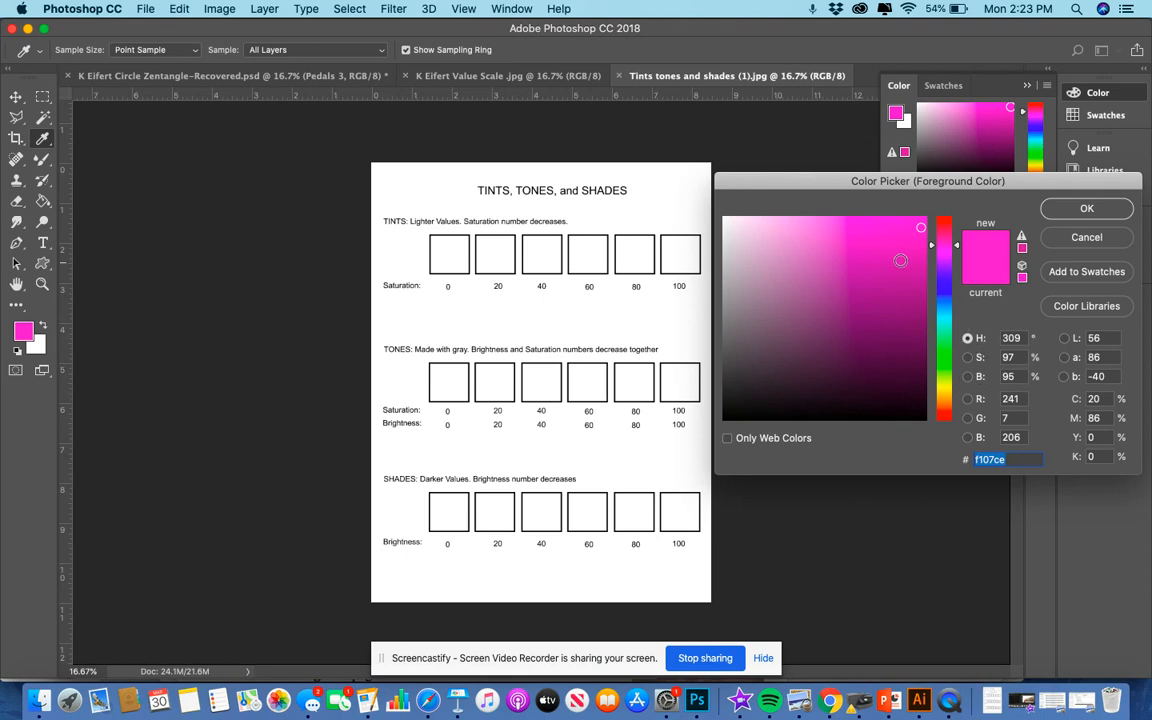
{"action": "left_click", "coordinate": [967, 359]}
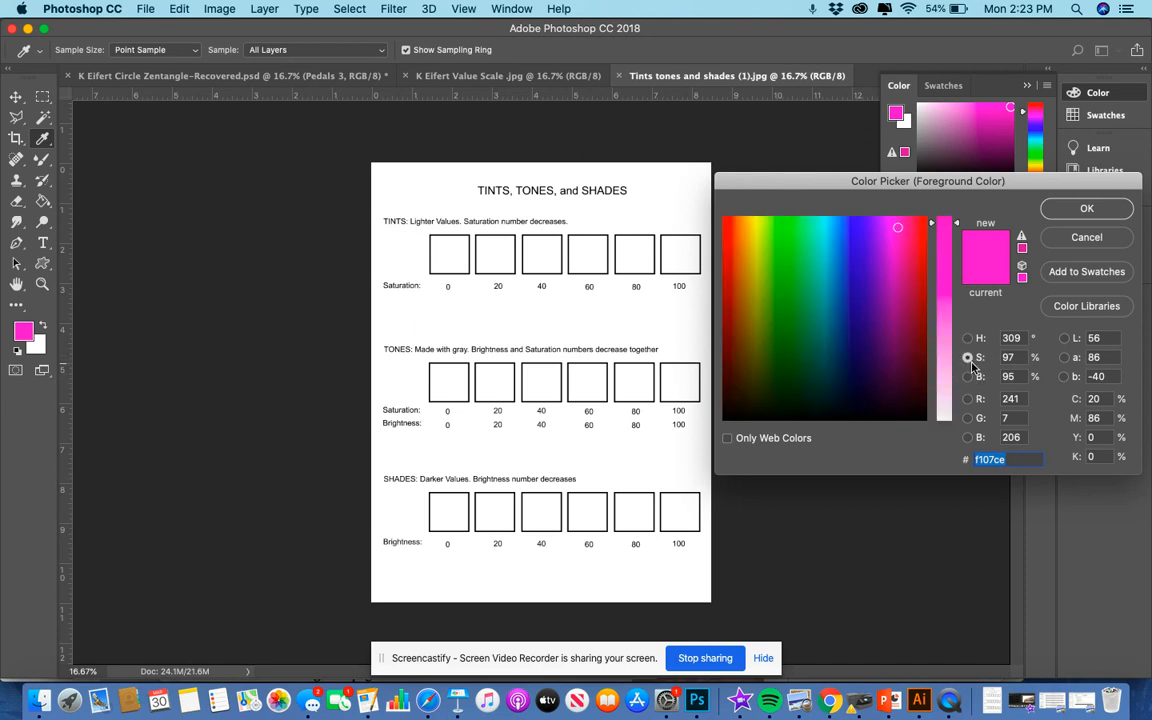
{"action": "left_click", "coordinate": [967, 339]}
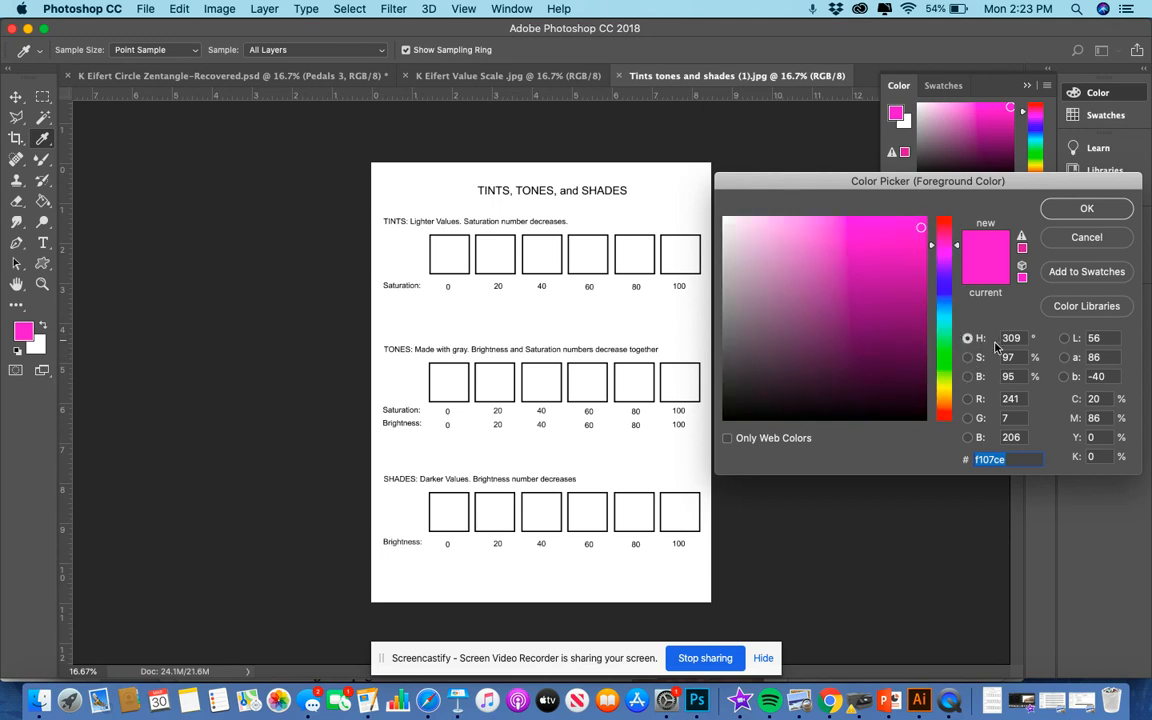
{"action": "left_click_drag", "start_coordinate": [1021, 357], "coordinate": [993, 358]}
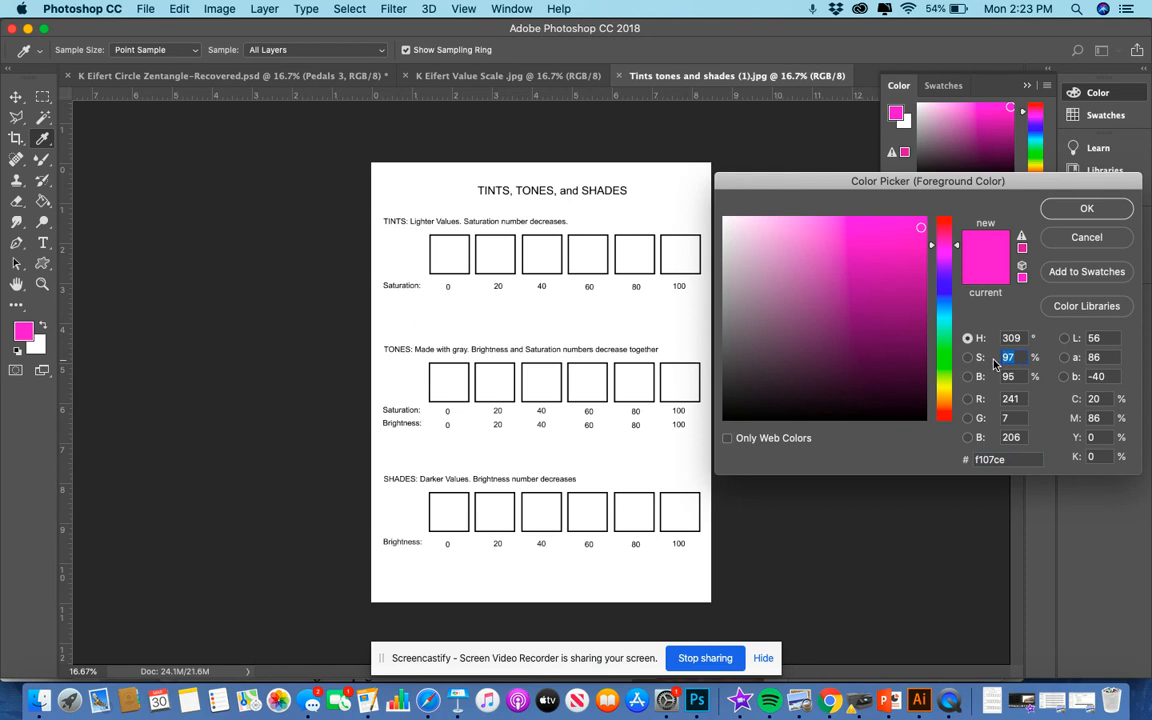
{"action": "type", "text": "100"}
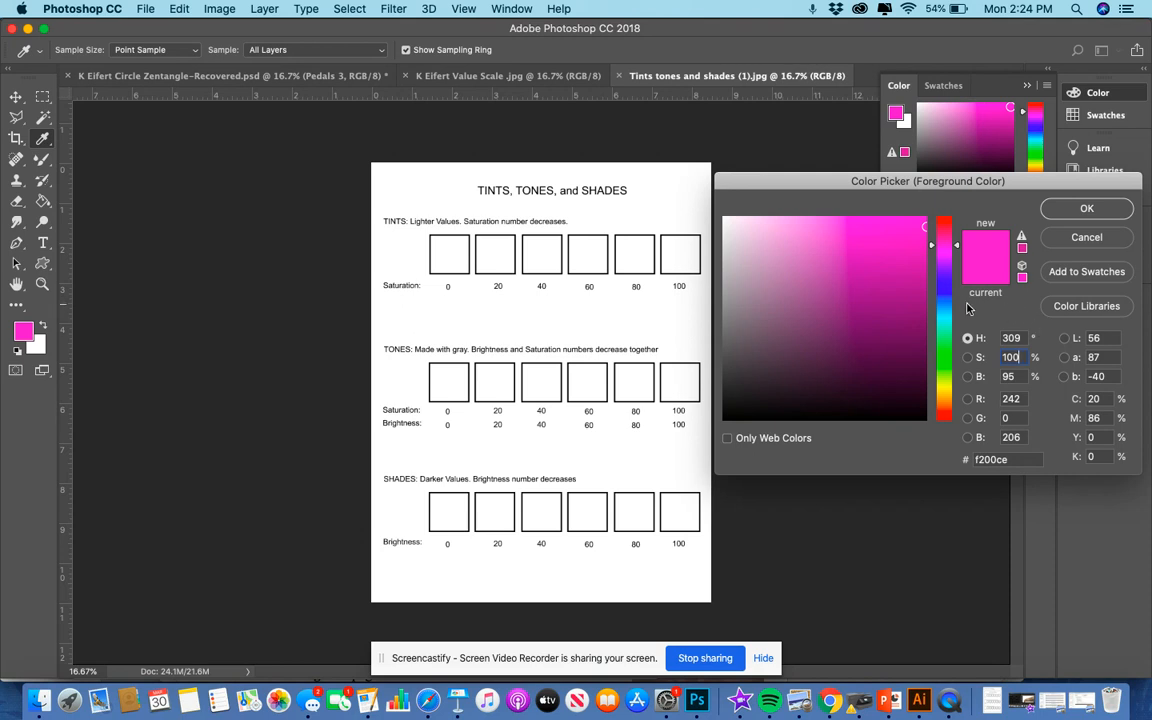
{"action": "left_click", "coordinate": [1082, 209]}
{"action": "key", "text": "g"}
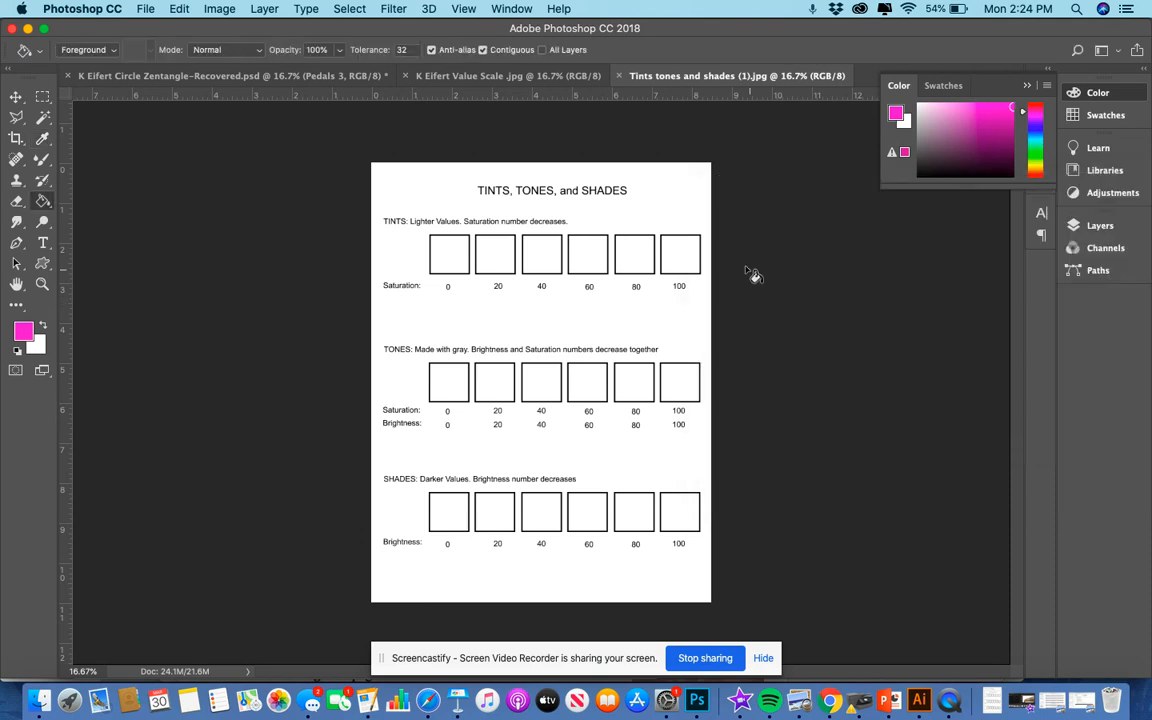
{"action": "left_click", "coordinate": [678, 256]}
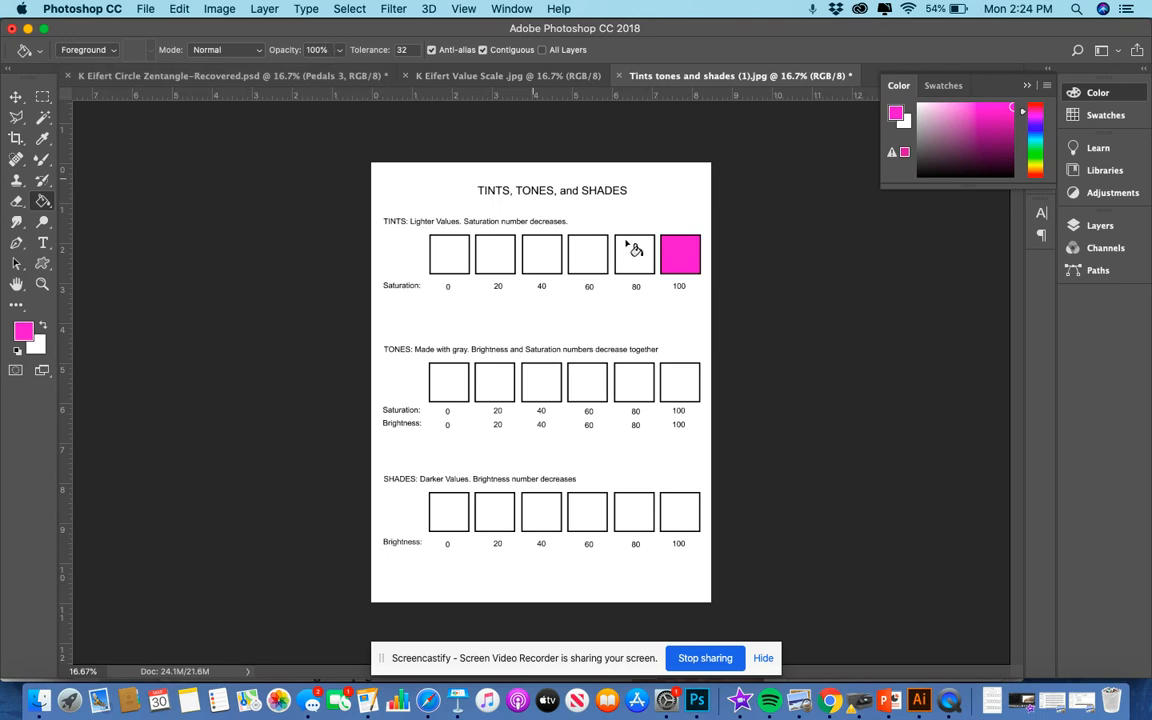
Step: Set the foreground color's saturation to 80% and fill the Tints box labelled 80
{"action": "left_click", "coordinate": [895, 113]}
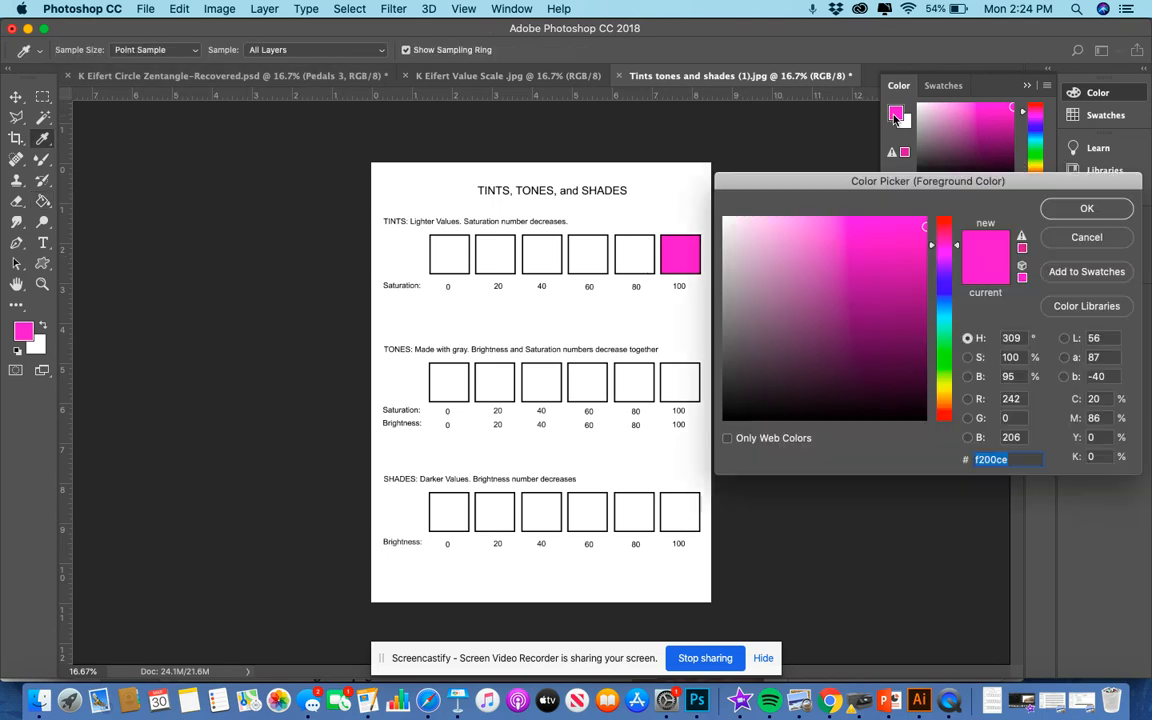
{"action": "left_click_drag", "start_coordinate": [1020, 358], "coordinate": [967, 371]}
{"action": "type", "text": "80"}
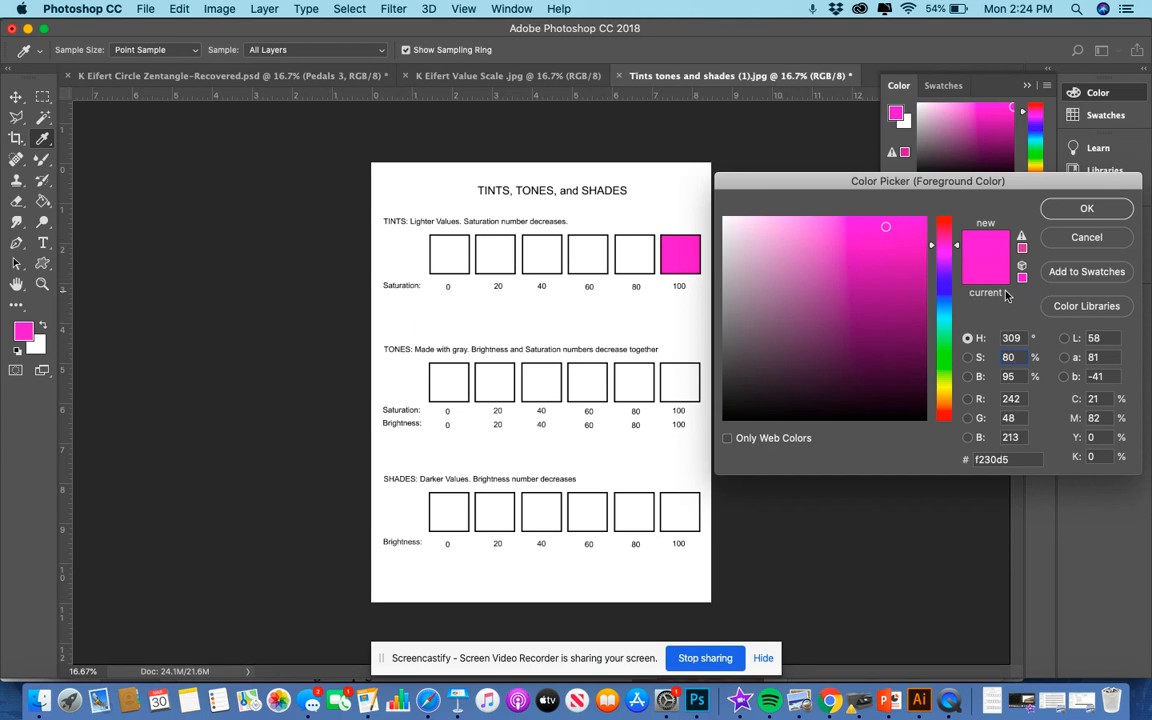
{"action": "left_click", "coordinate": [1087, 212]}
{"action": "key", "text": "g"}
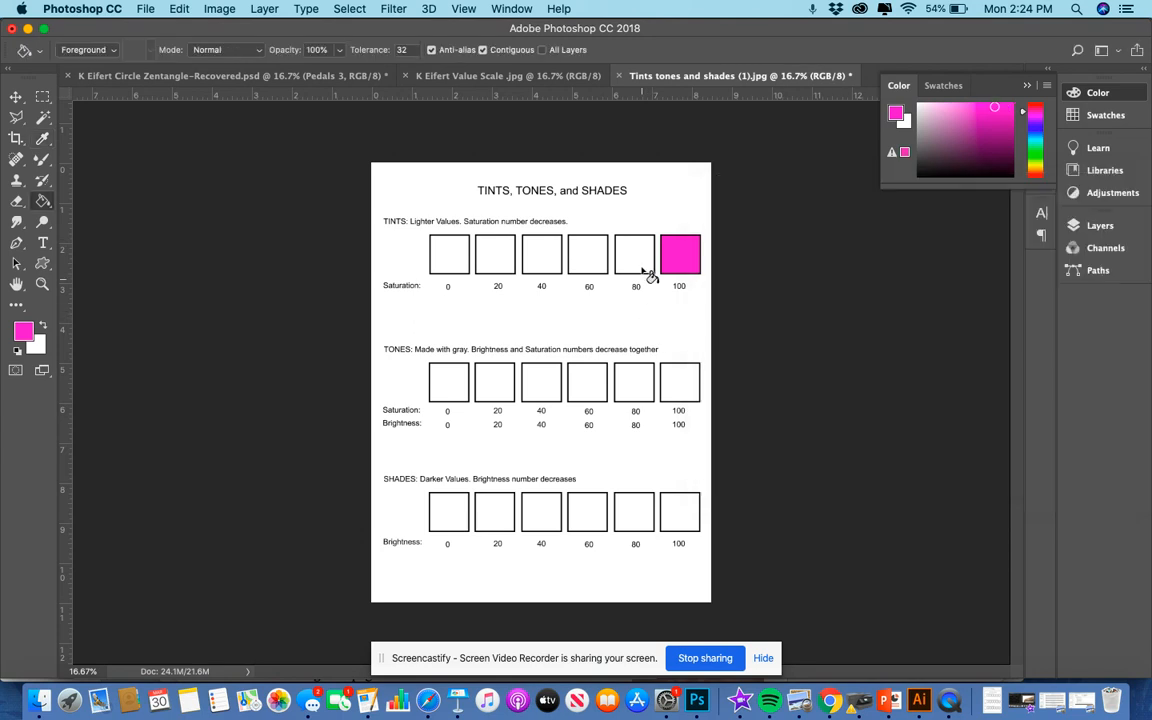
{"action": "left_click", "coordinate": [645, 268]}
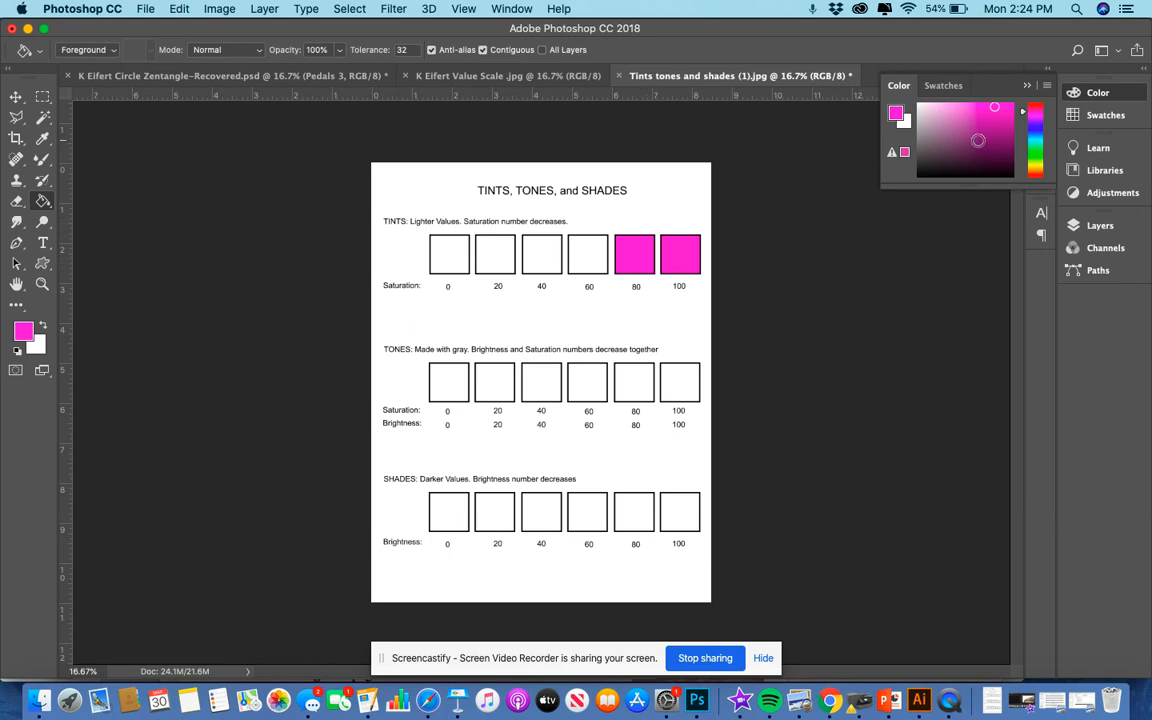
Step: Set the foreground color's saturation to 60% and fill the Tints box labelled 60
{"action": "left_click", "coordinate": [896, 116]}
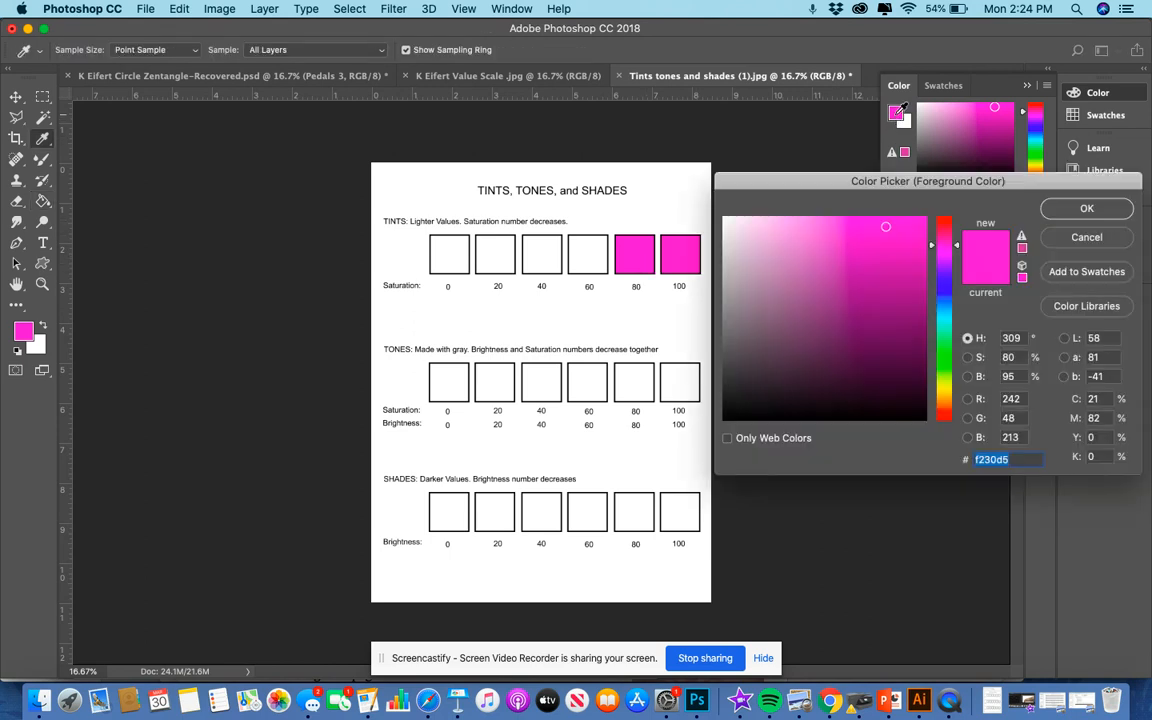
{"action": "left_click", "coordinate": [1016, 358]}
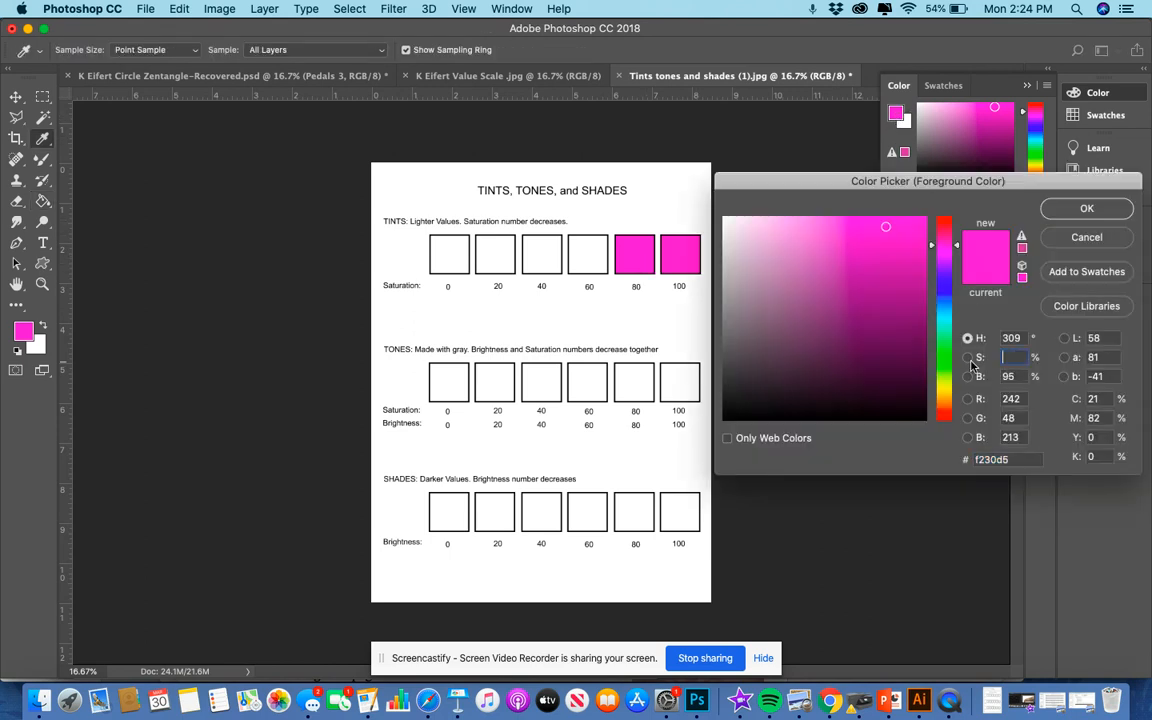
{"action": "type", "text": "6"}
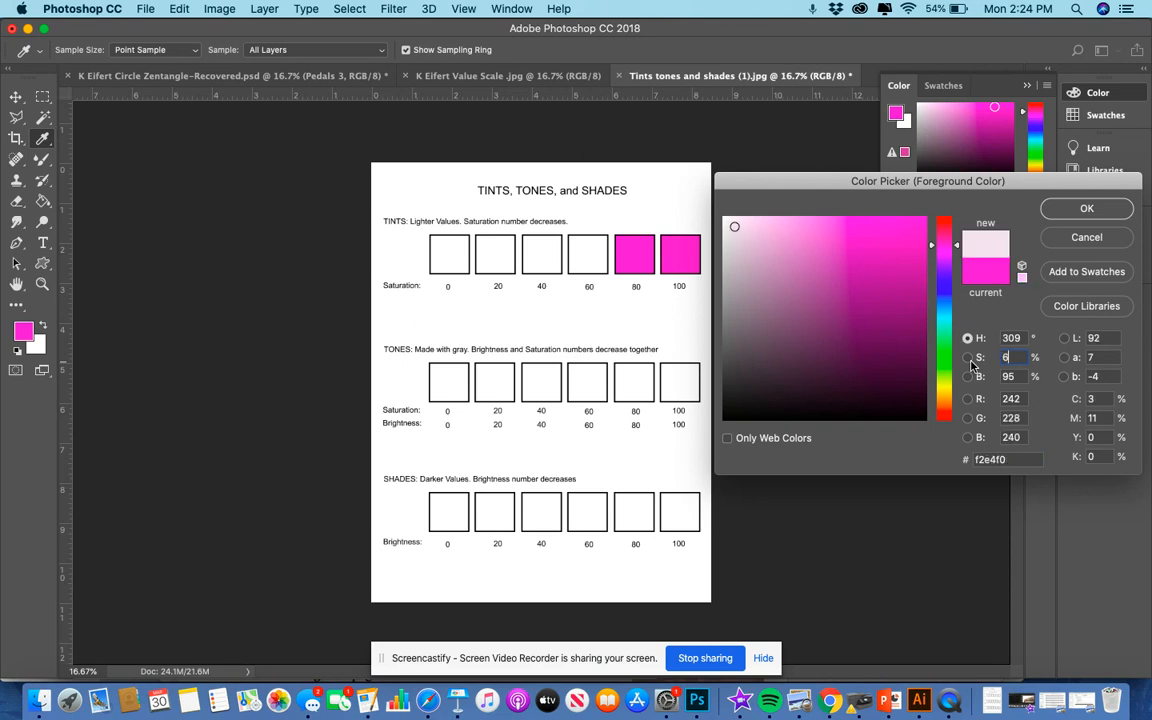
{"action": "type", "text": "0"}
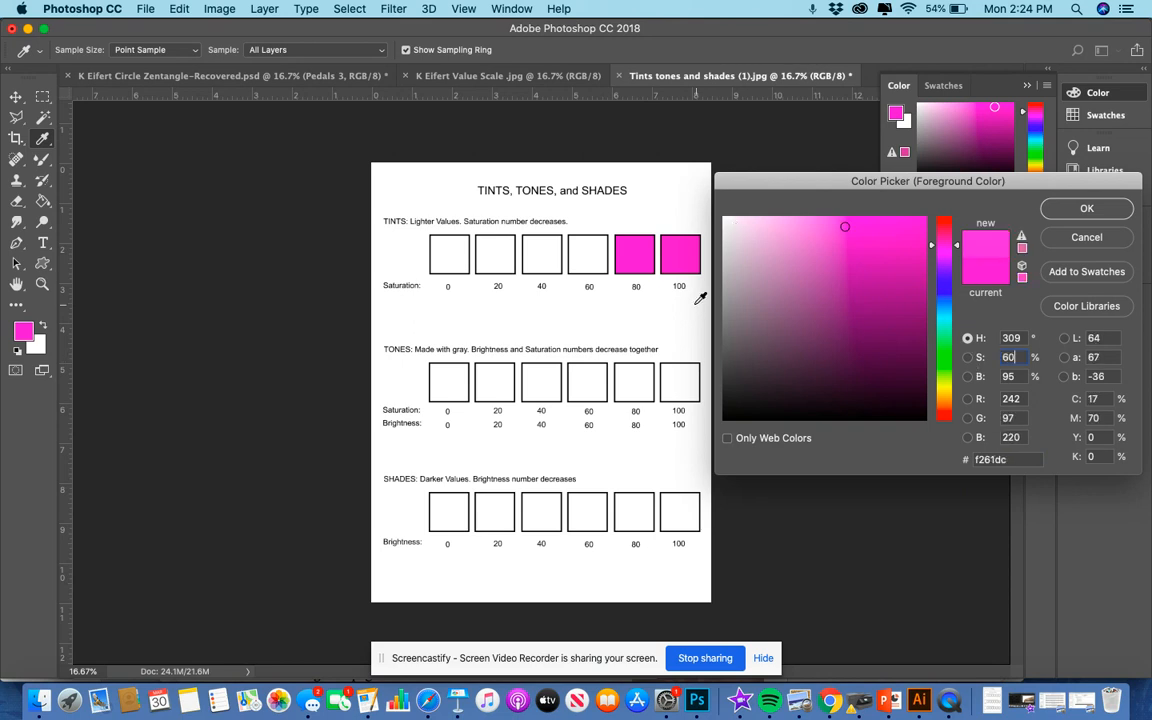
{"action": "left_click", "coordinate": [1050, 210]}
{"action": "key", "text": "g"}
{"action": "left_click", "coordinate": [581, 261]}
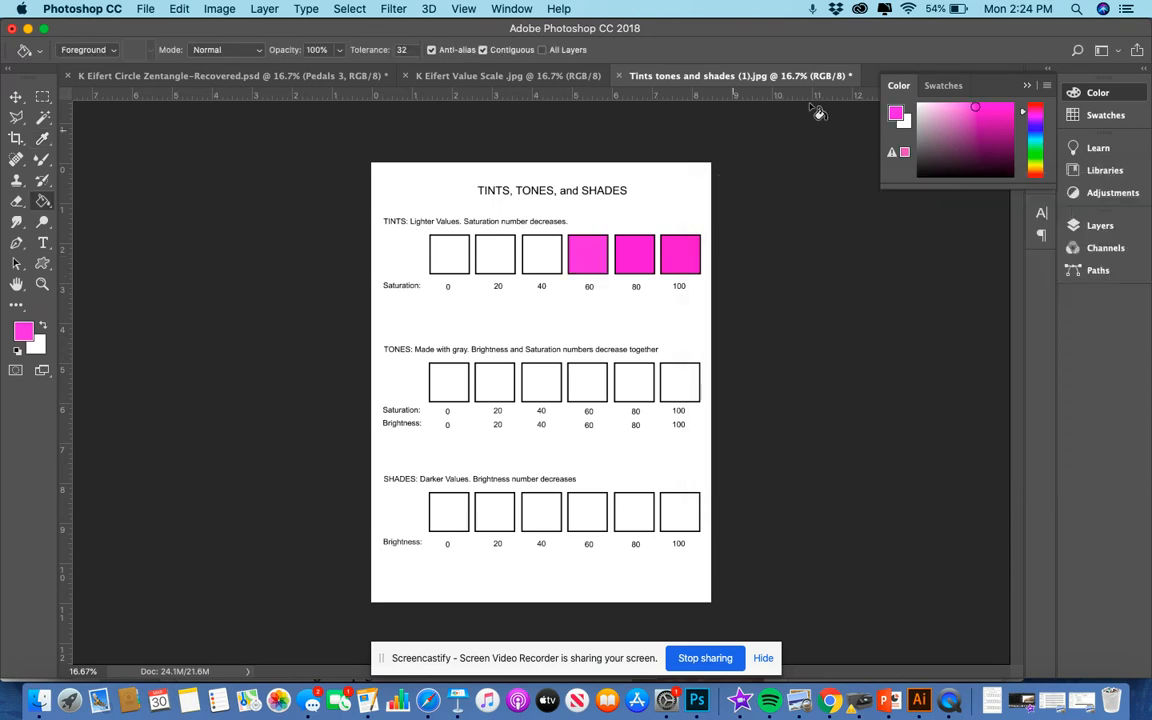
Step: Set the foreground color's saturation to 40% and fill the Tints box labelled 40
{"action": "left_click", "coordinate": [896, 114]}
{"action": "left_click", "coordinate": [1008, 358]}
{"action": "type", "text": "40"}
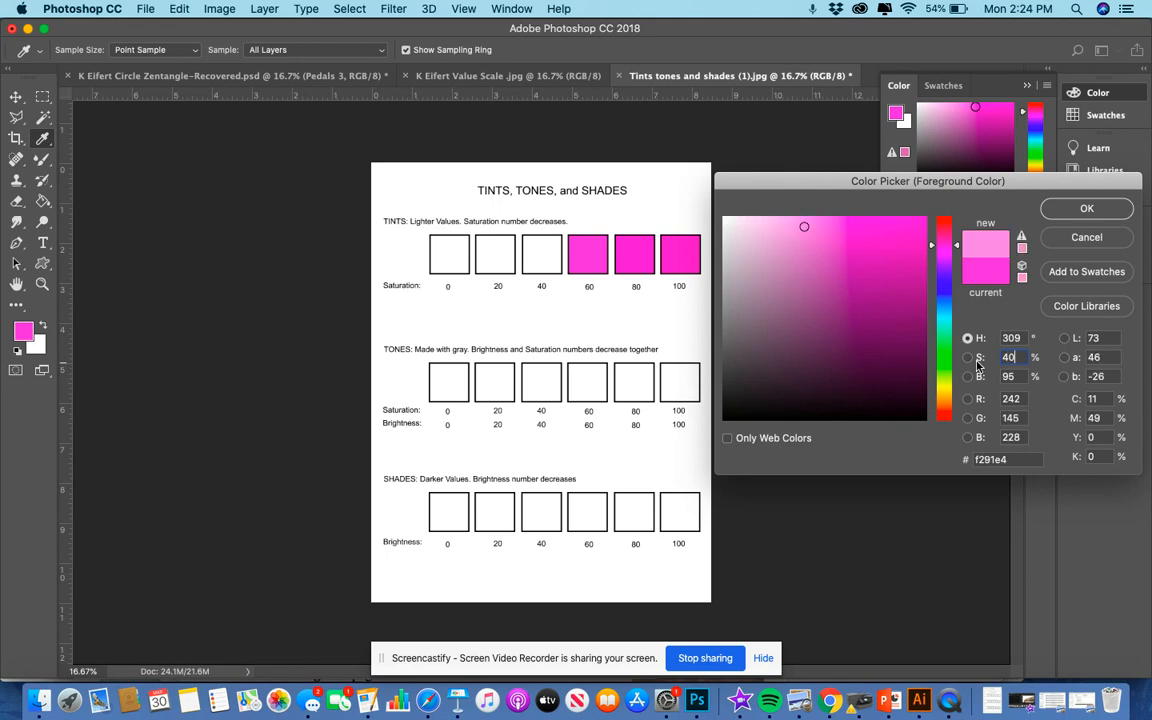
{"action": "key", "text": "Return"}
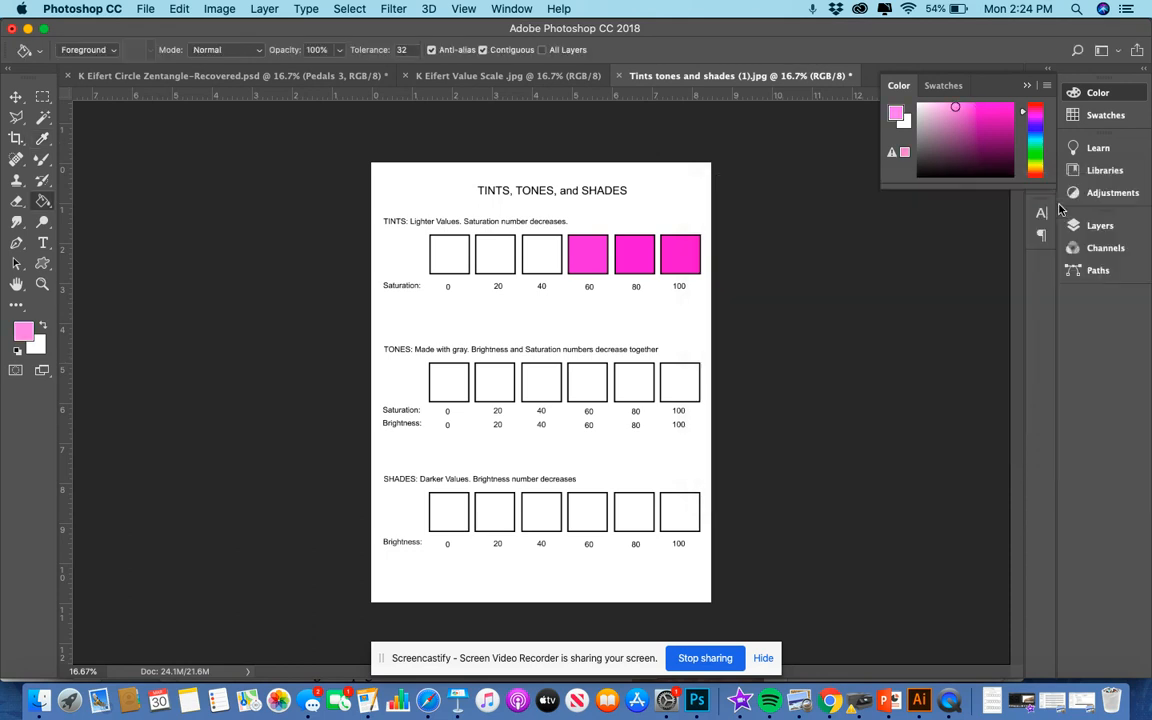
{"action": "left_click", "coordinate": [535, 252]}
Step: Set the foreground color's saturation to 20% and fill the Tints box labelled 20
{"action": "left_click", "coordinate": [897, 114]}
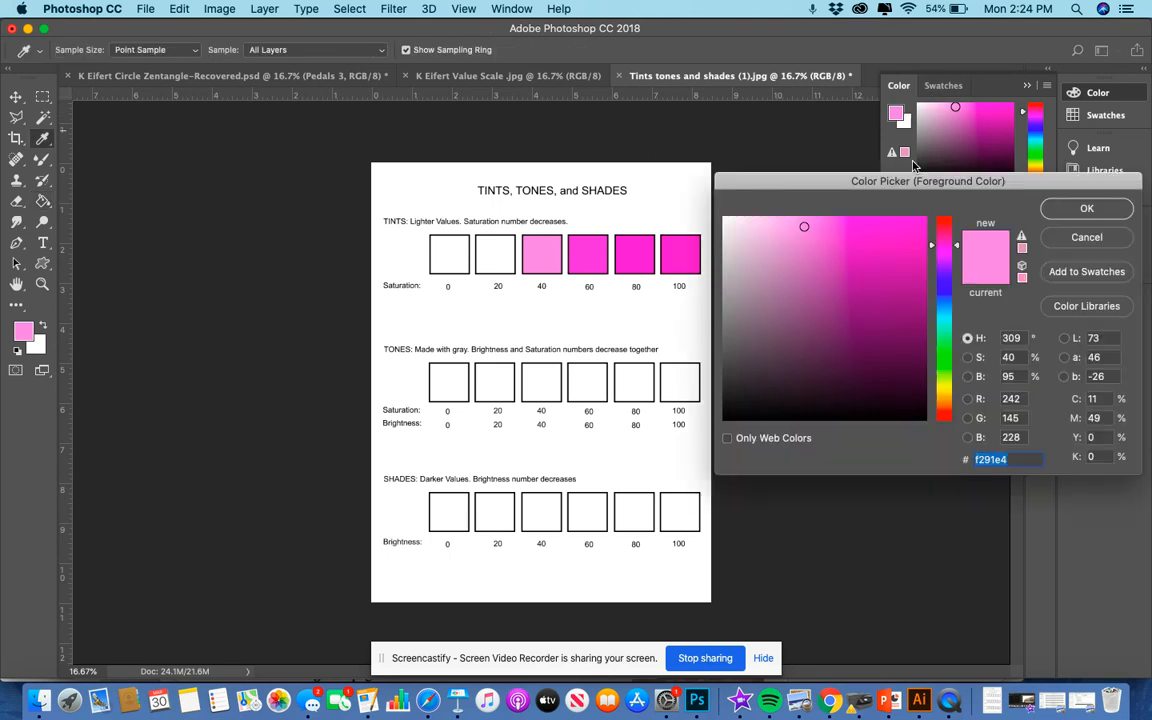
{"action": "double_click", "coordinate": [1010, 357]}
{"action": "type", "text": "20"}
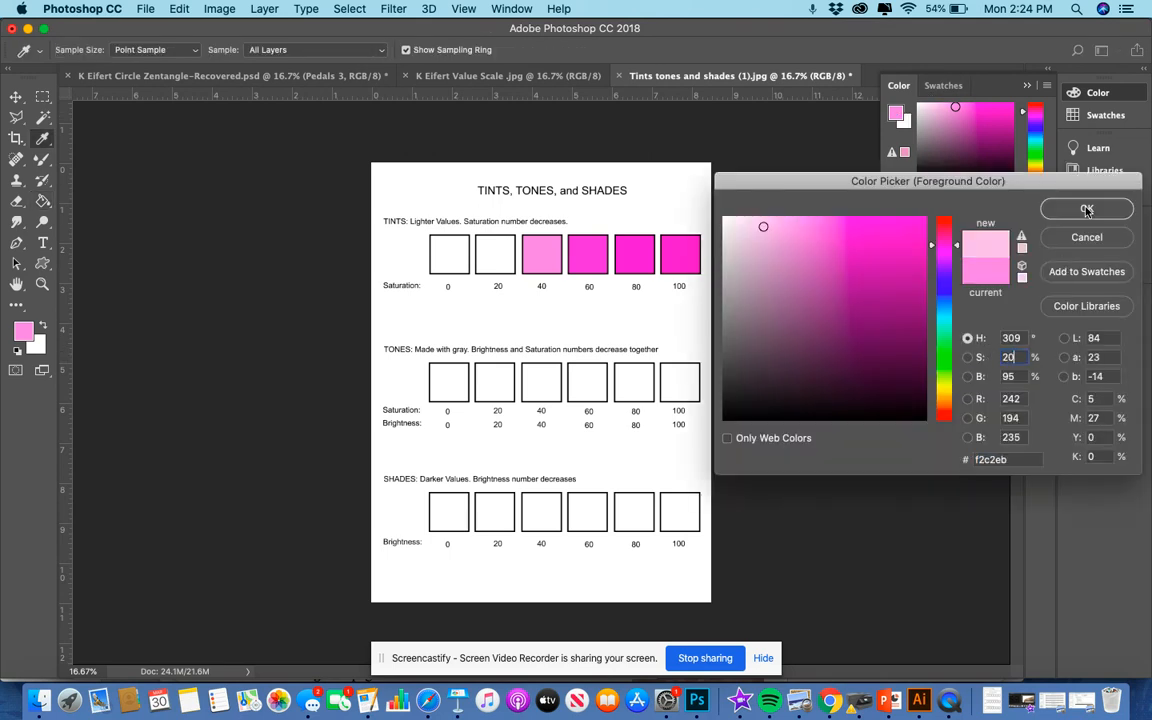
{"action": "left_click", "coordinate": [1086, 210]}
{"action": "key", "text": "g"}
{"action": "left_click", "coordinate": [495, 254]}
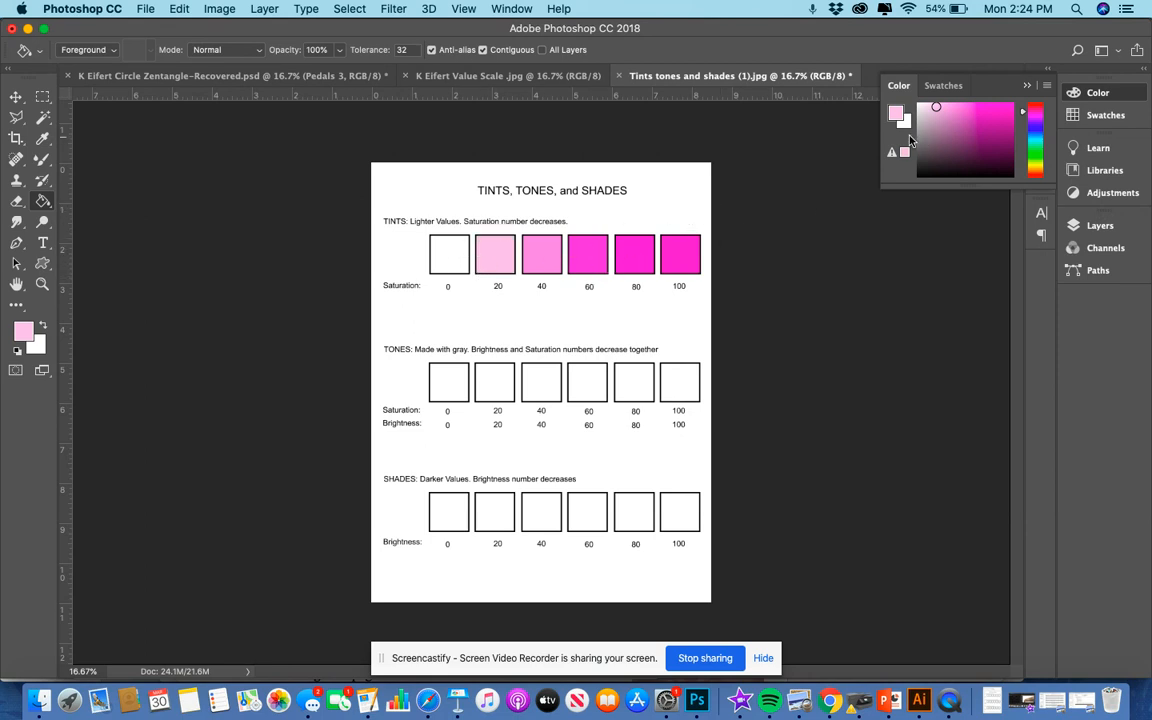
Step: Set the foreground color's saturation and brightness to 100% and fill the Tones box labelled 100
{"action": "left_click", "coordinate": [897, 115]}
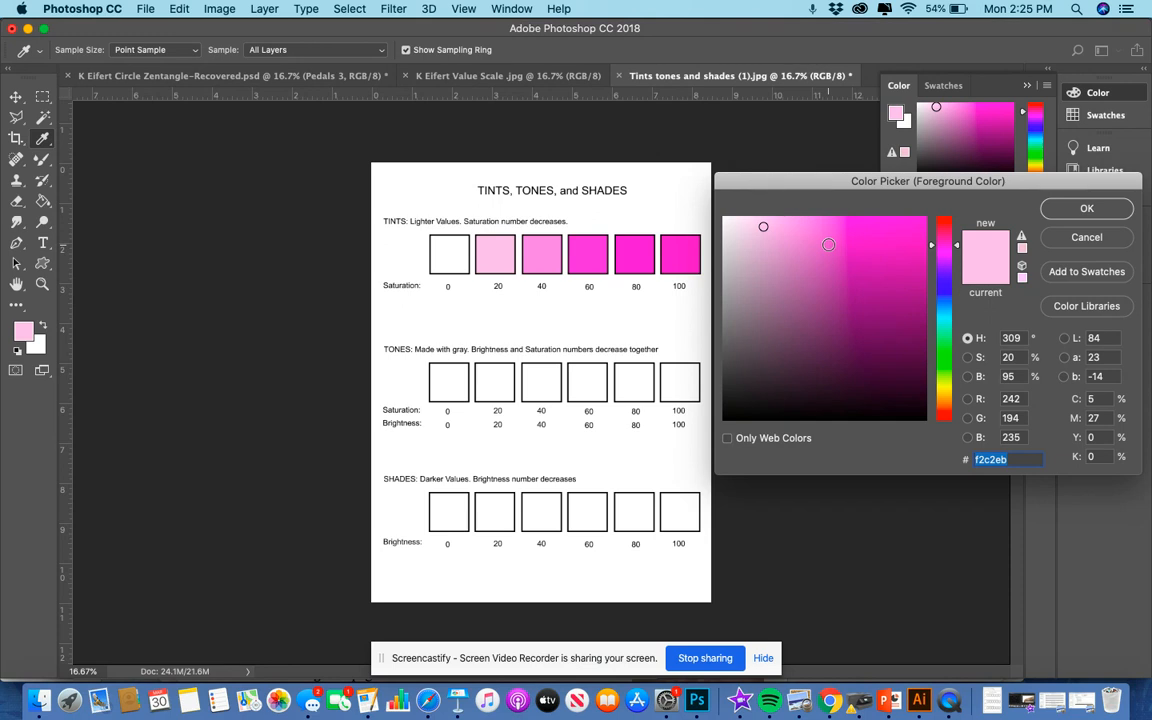
{"action": "double_click", "coordinate": [1008, 357]}
{"action": "type", "text": "10"}
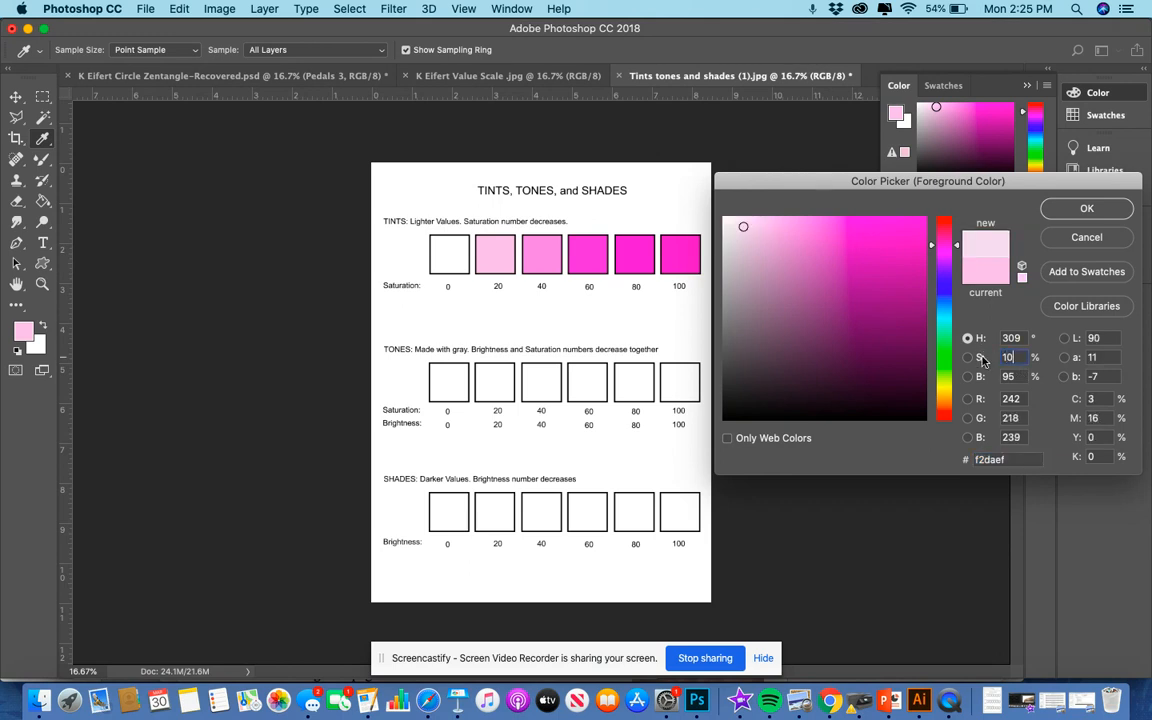
{"action": "type", "text": "0"}
{"action": "key", "text": "Tab"}
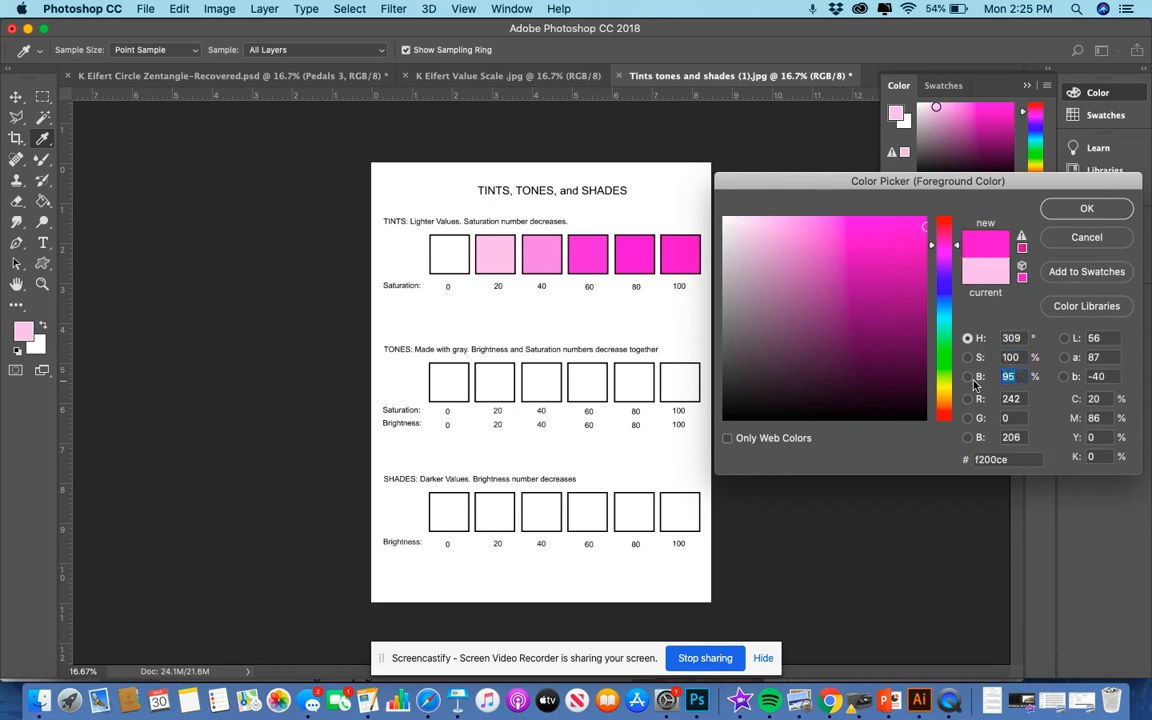
{"action": "type", "text": "100"}
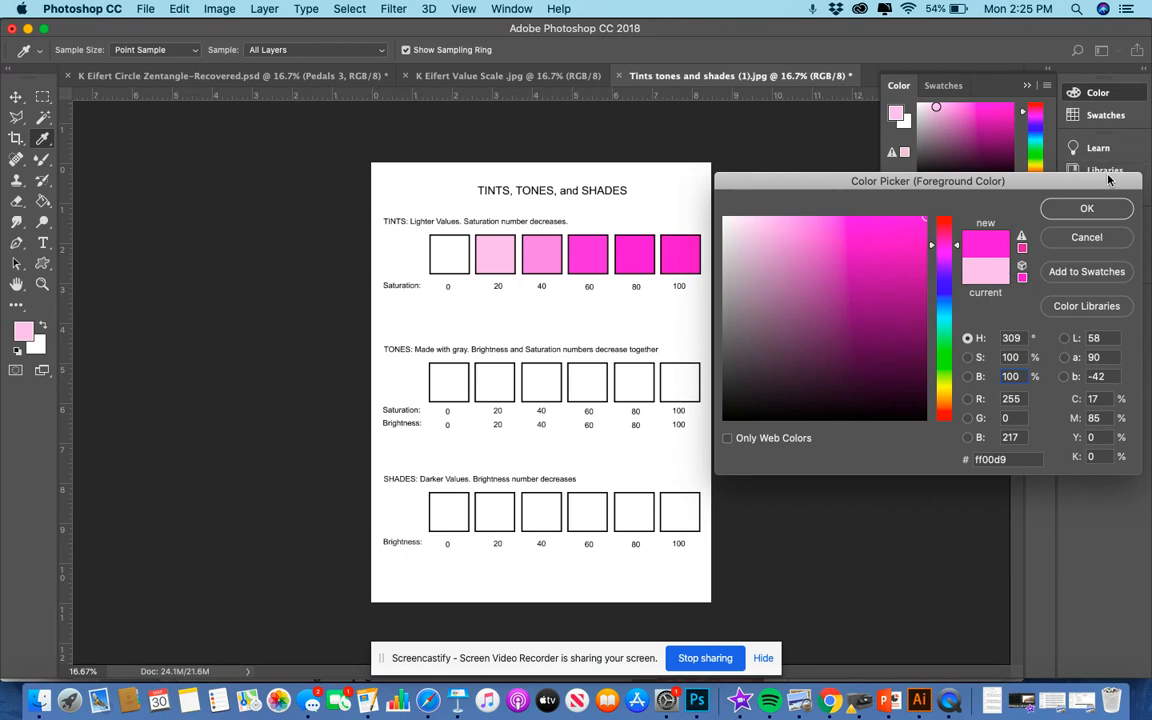
{"action": "key", "text": "Return"}
{"action": "key", "text": "g"}
{"action": "left_click", "coordinate": [690, 380]}
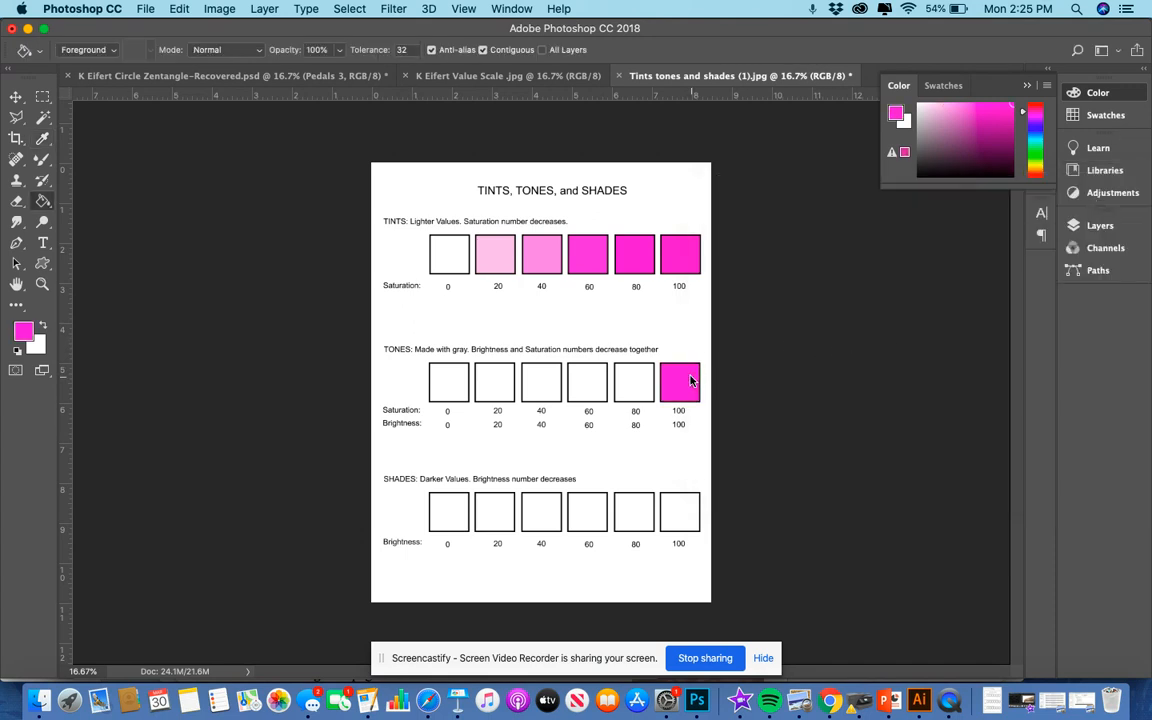
Step: Set the foreground color's saturation and brightness to 80% and fill the Tones box labelled 80
{"action": "left_click", "coordinate": [897, 111]}
{"action": "double_click", "coordinate": [1011, 357]}
{"action": "type", "text": "80"}
{"action": "key", "text": "Tab"}
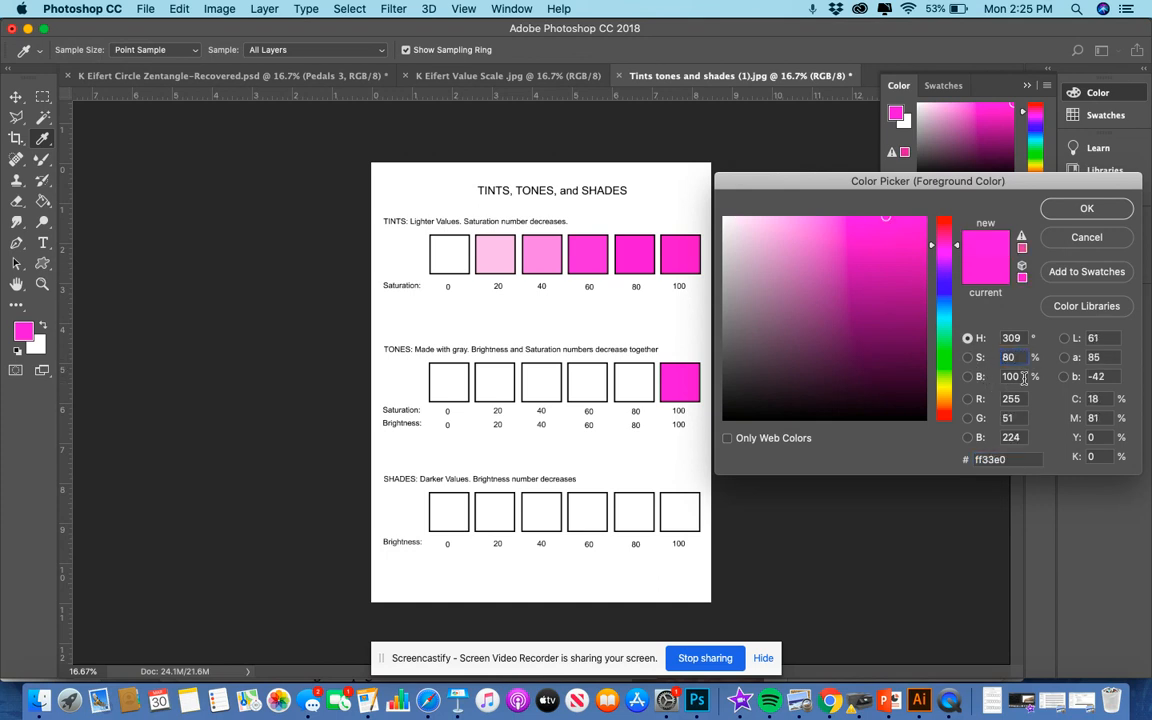
{"action": "type", "text": "80"}
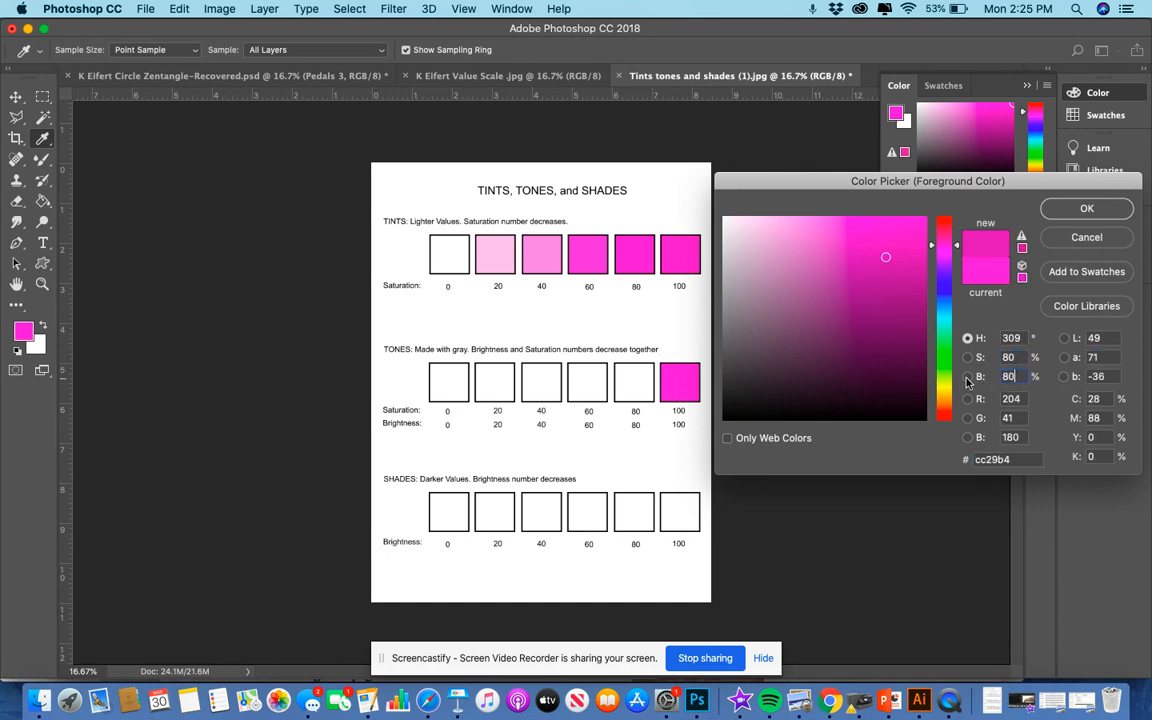
{"action": "left_click", "coordinate": [1107, 201]}
{"action": "key", "text": "g"}
{"action": "left_click", "coordinate": [641, 380]}
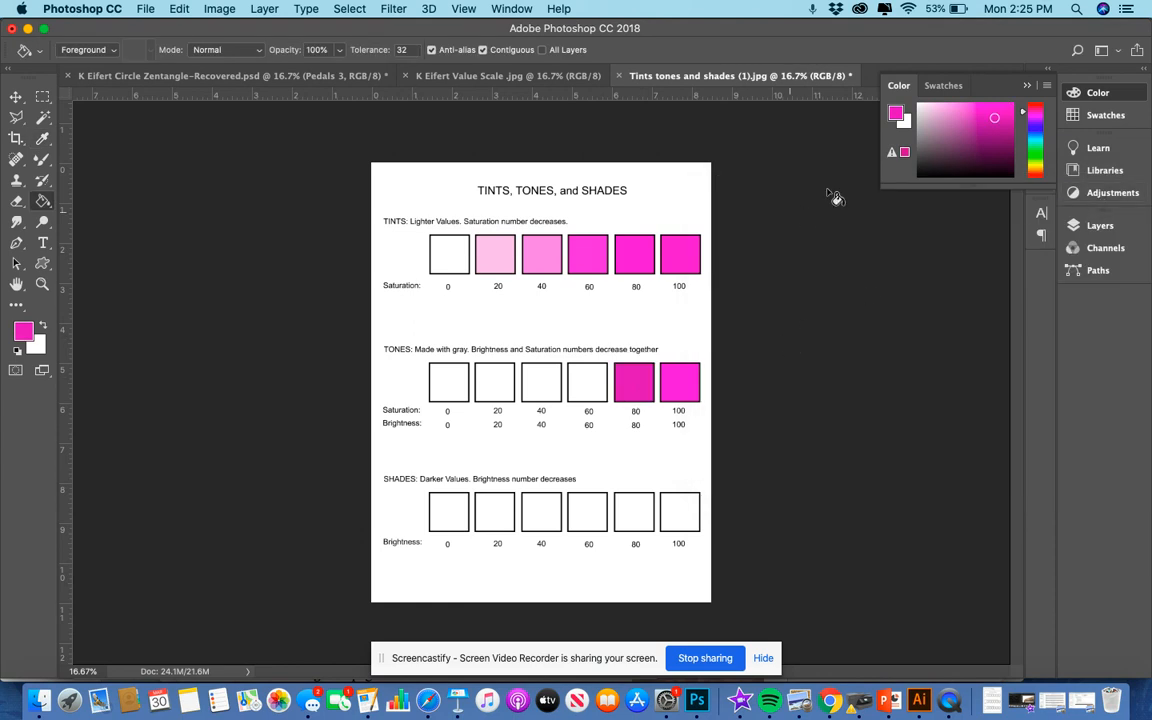
Step: Set the foreground color's saturation and brightness to 60% and fill the Tones box labelled 60
{"action": "left_click", "coordinate": [894, 117]}
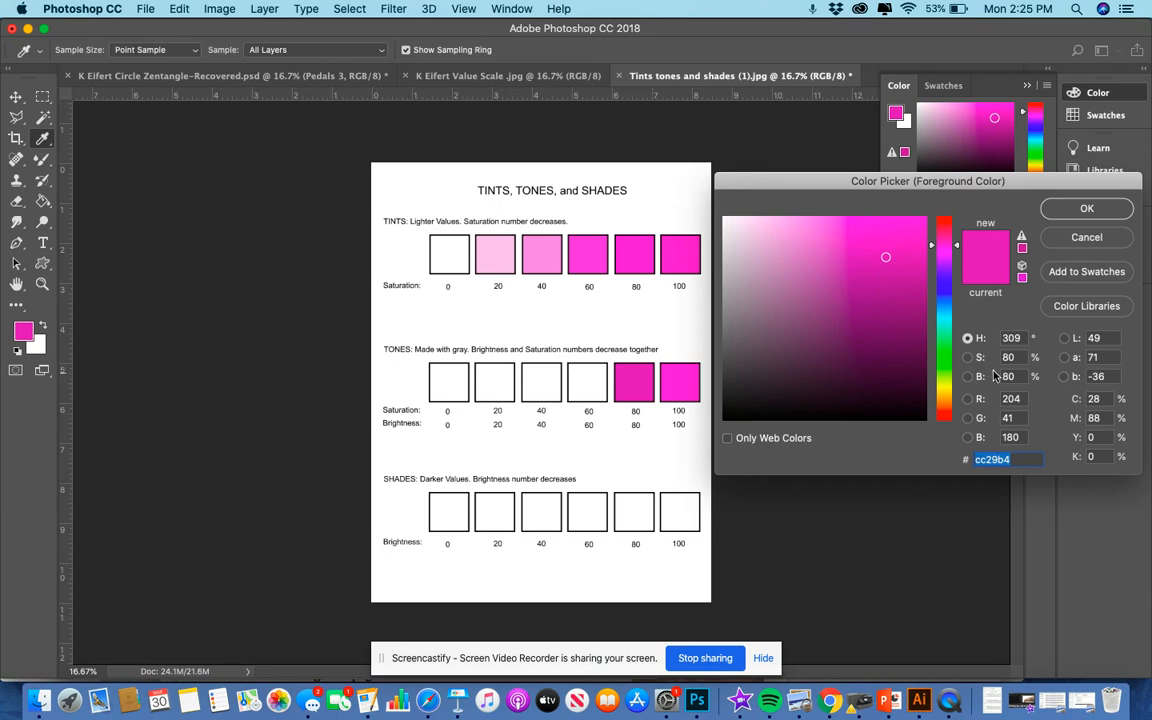
{"action": "left_click_drag", "start_coordinate": [1015, 357], "coordinate": [977, 361]}
{"action": "type", "text": "60"}
{"action": "left_click_drag", "start_coordinate": [1015, 376], "coordinate": [975, 379]}
{"action": "type", "text": "60"}
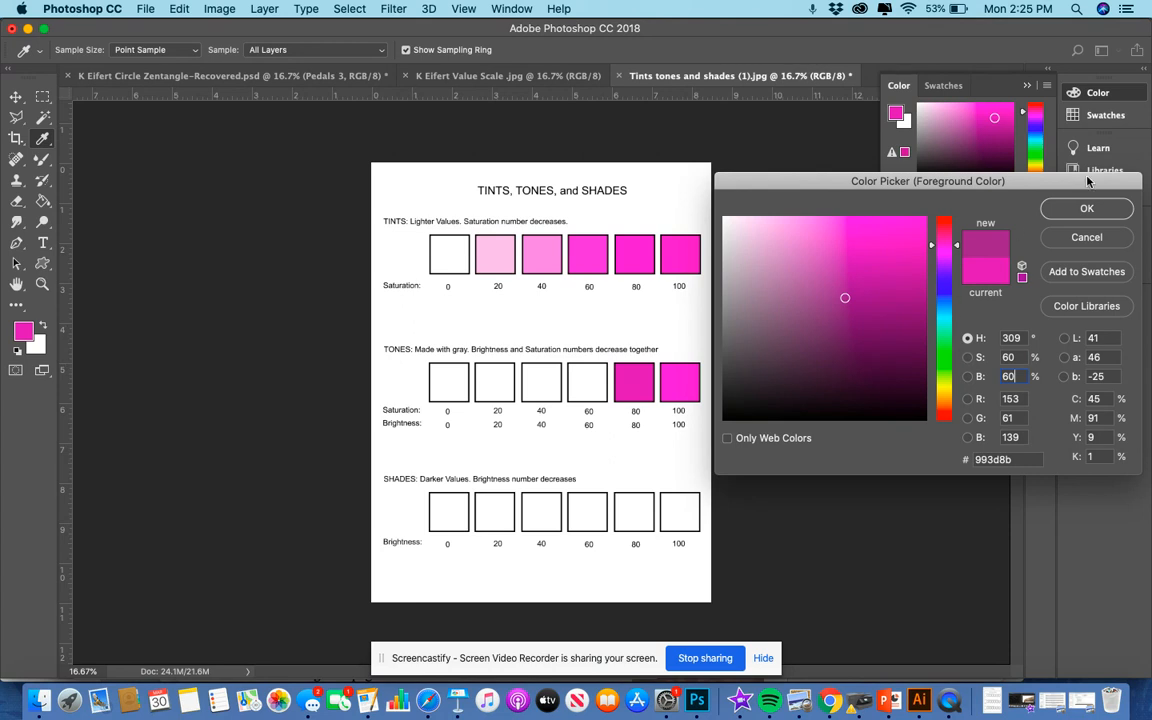
{"action": "left_click", "coordinate": [1087, 208]}
{"action": "key", "text": "g"}
{"action": "left_click", "coordinate": [587, 388]}
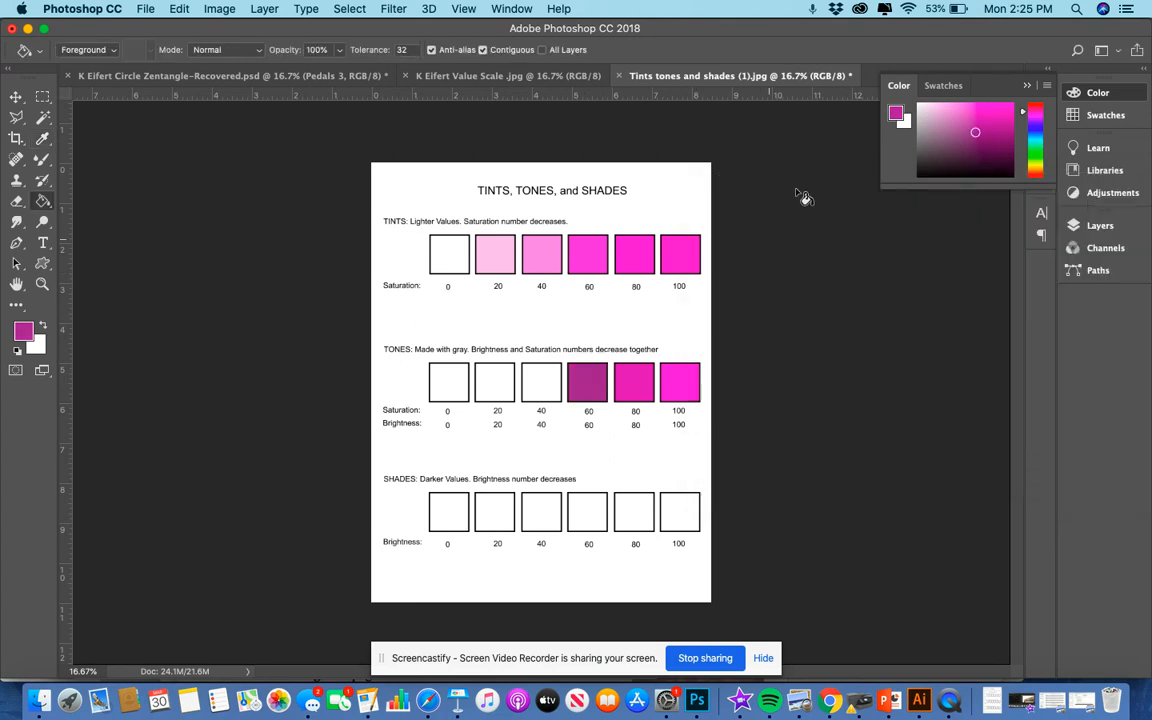
Step: Set the foreground color's saturation and brightness to 40% and fill the Tones box labelled 40
{"action": "left_click", "coordinate": [896, 113]}
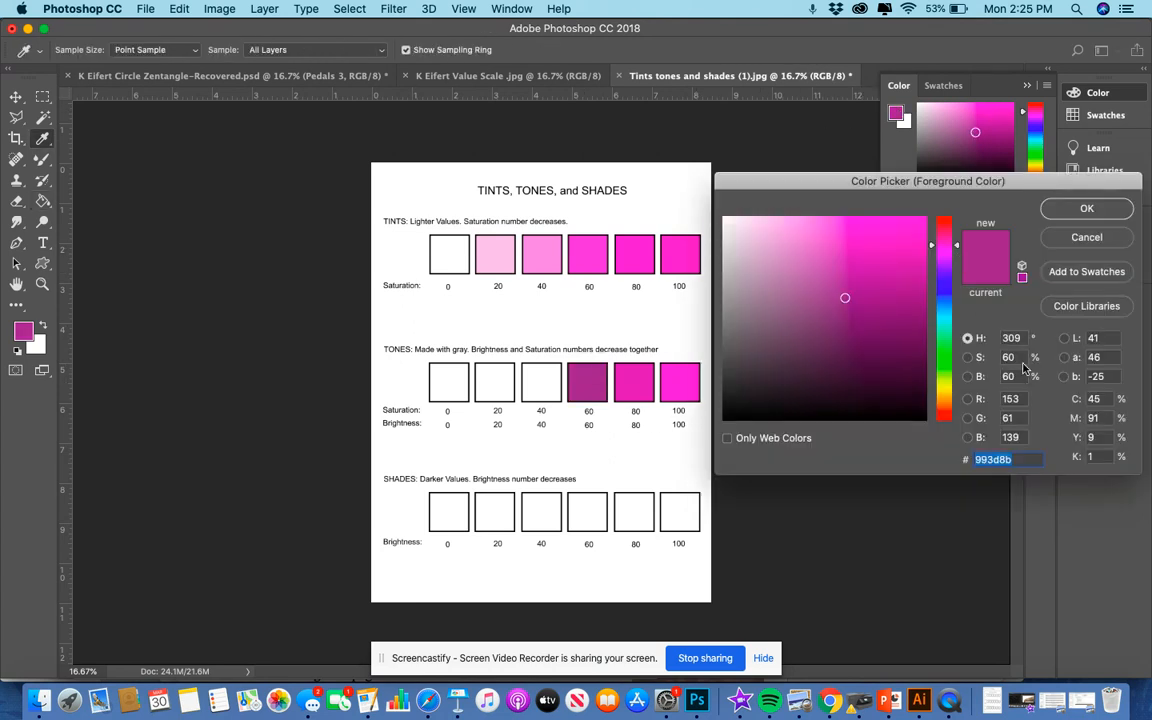
{"action": "left_click_drag", "start_coordinate": [1018, 357], "coordinate": [978, 366]}
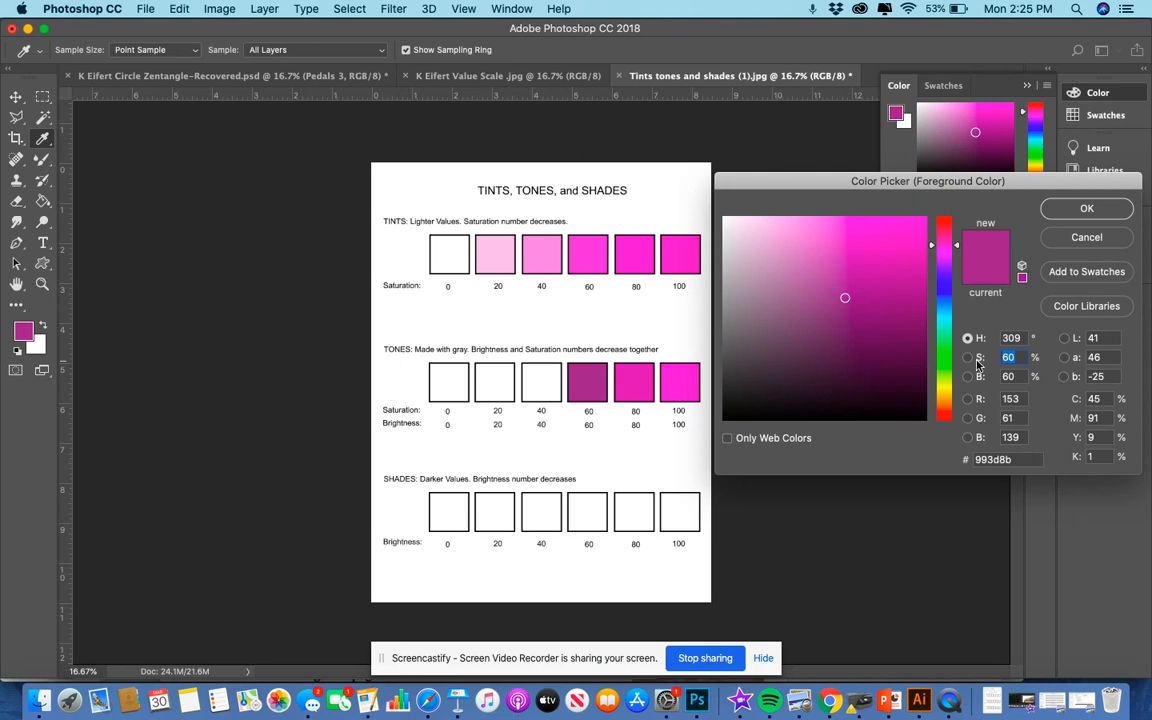
{"action": "type", "text": "40"}
{"action": "key", "text": "Tab"}
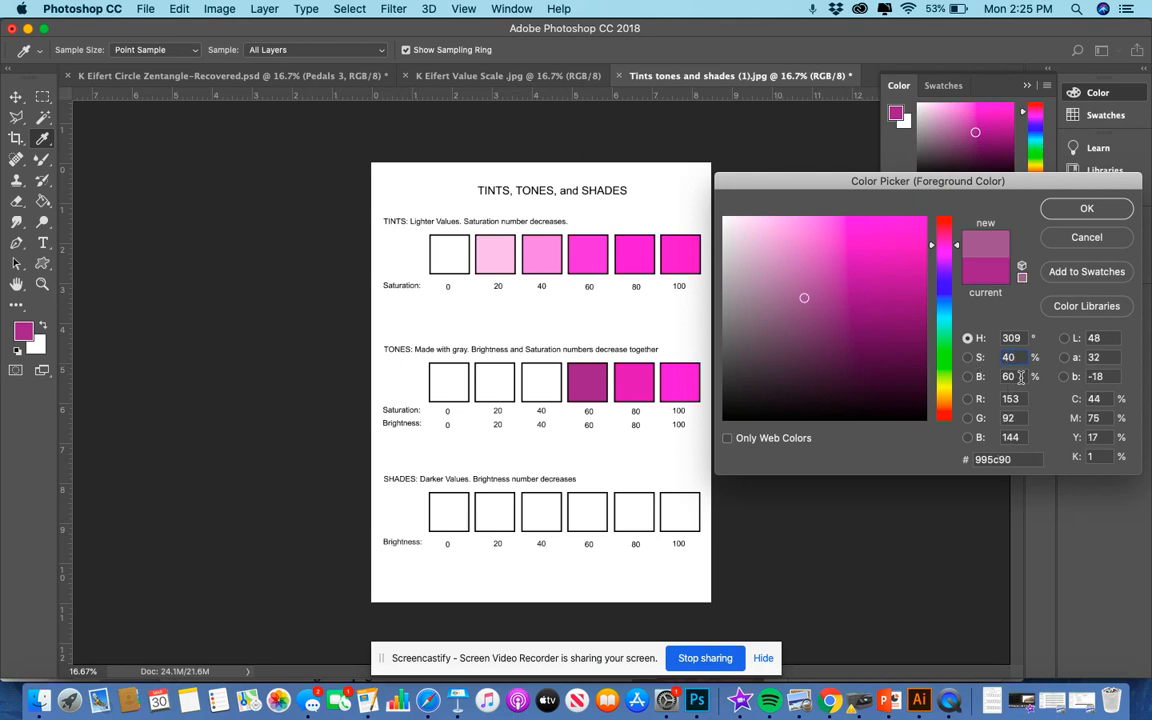
{"action": "type", "text": "40"}
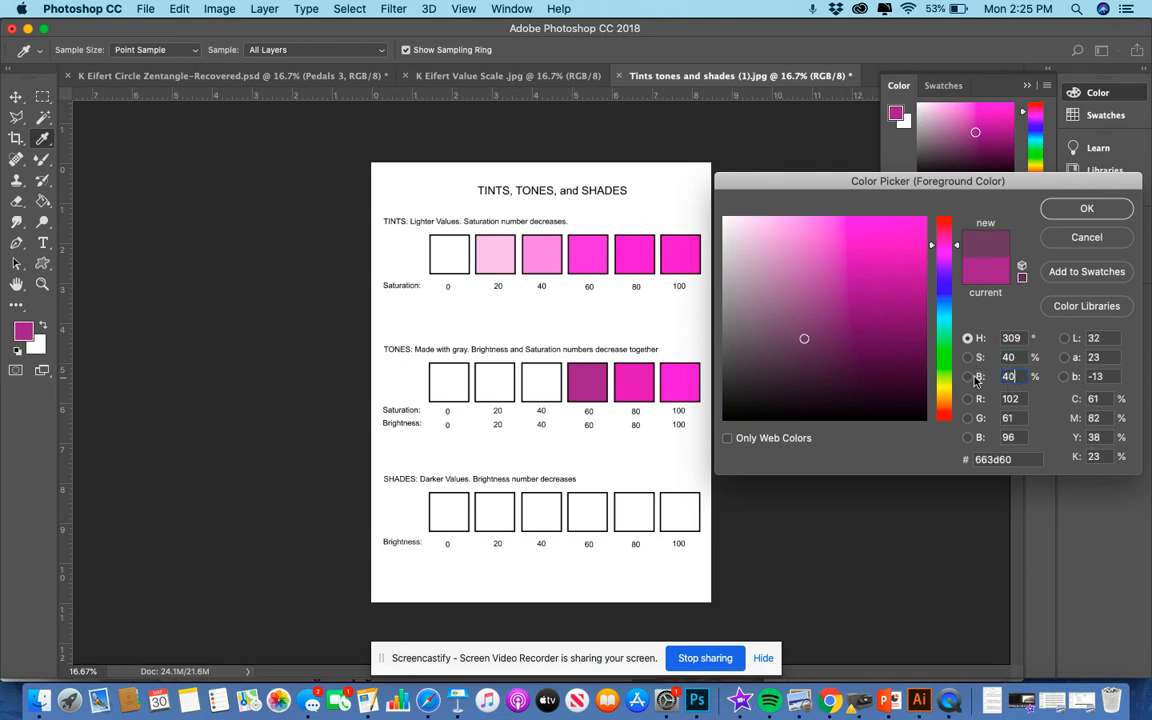
{"action": "left_click", "coordinate": [1086, 209]}
{"action": "key", "text": "g"}
{"action": "left_click", "coordinate": [542, 388]}
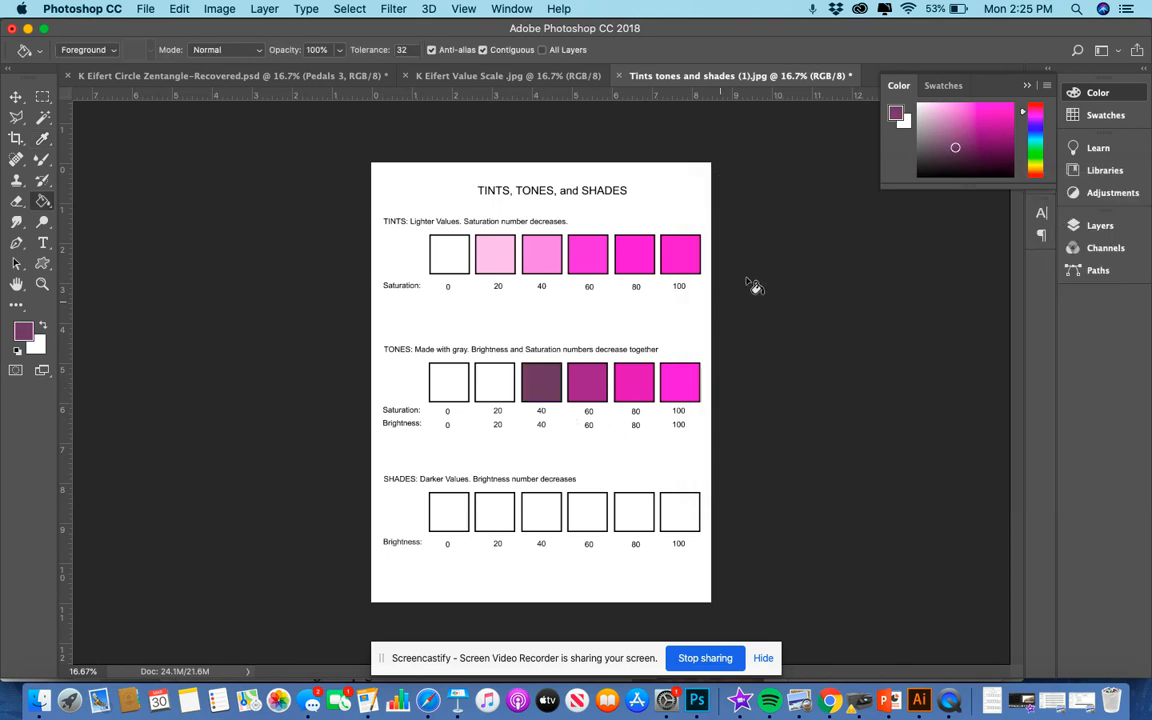
Step: Set the foreground color's saturation and brightness to 20% and fill the Tones box labelled 20
{"action": "left_click", "coordinate": [896, 113]}
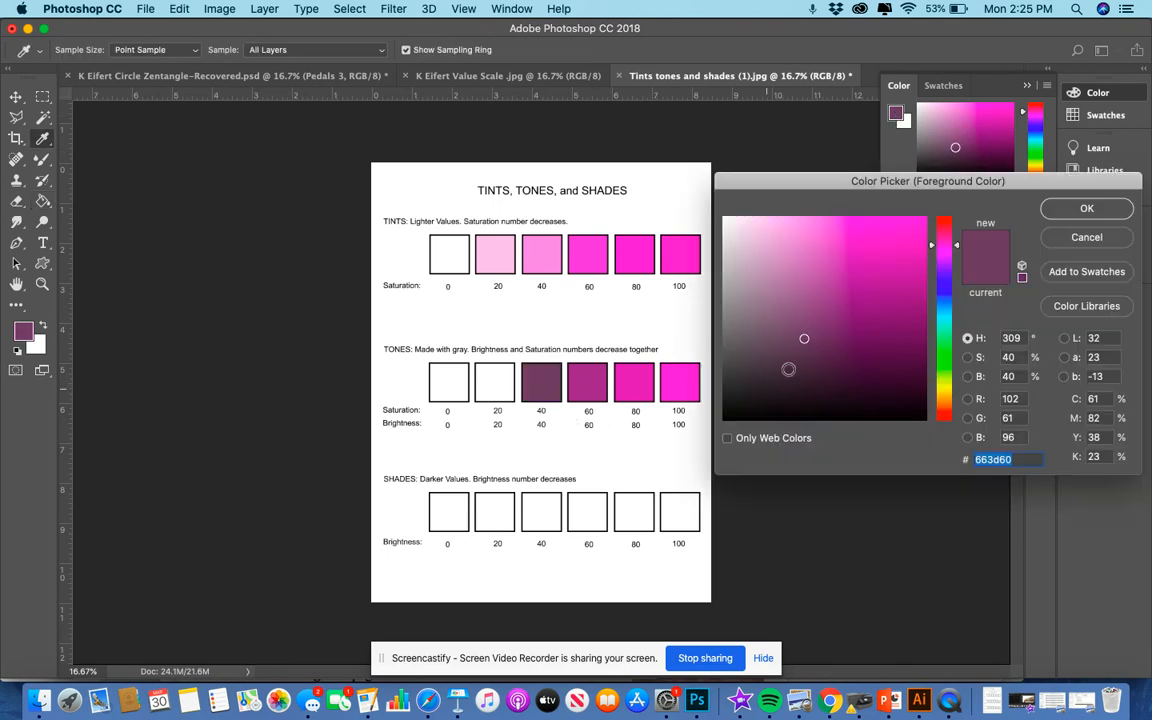
{"action": "left_click", "coordinate": [1021, 356]}
{"action": "type", "text": "20"}
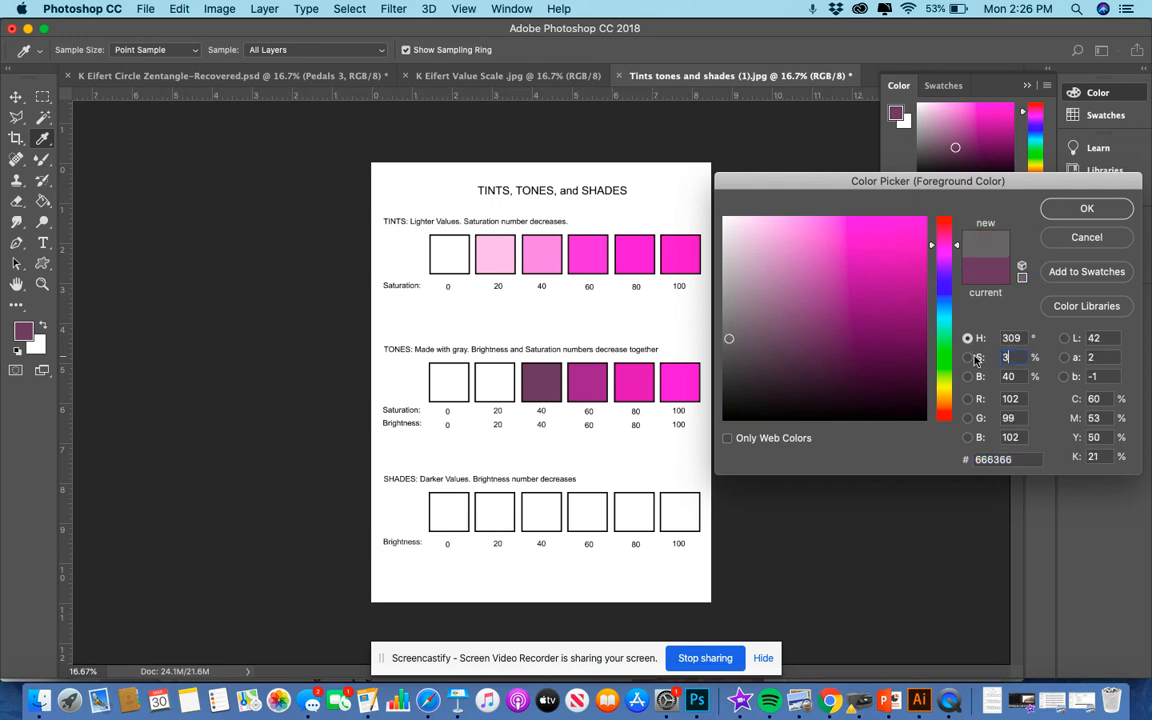
{"action": "key", "text": "BackSpace"}
{"action": "type", "text": "0"}
{"action": "key", "text": "Tab"}
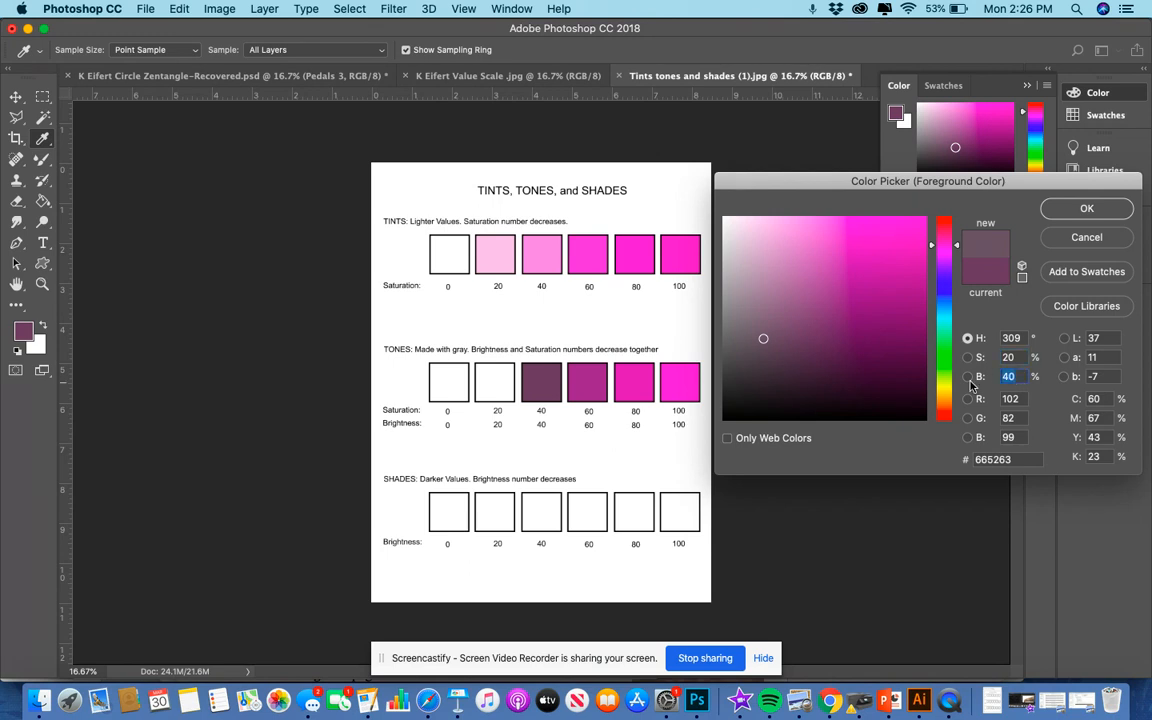
{"action": "type", "text": "20"}
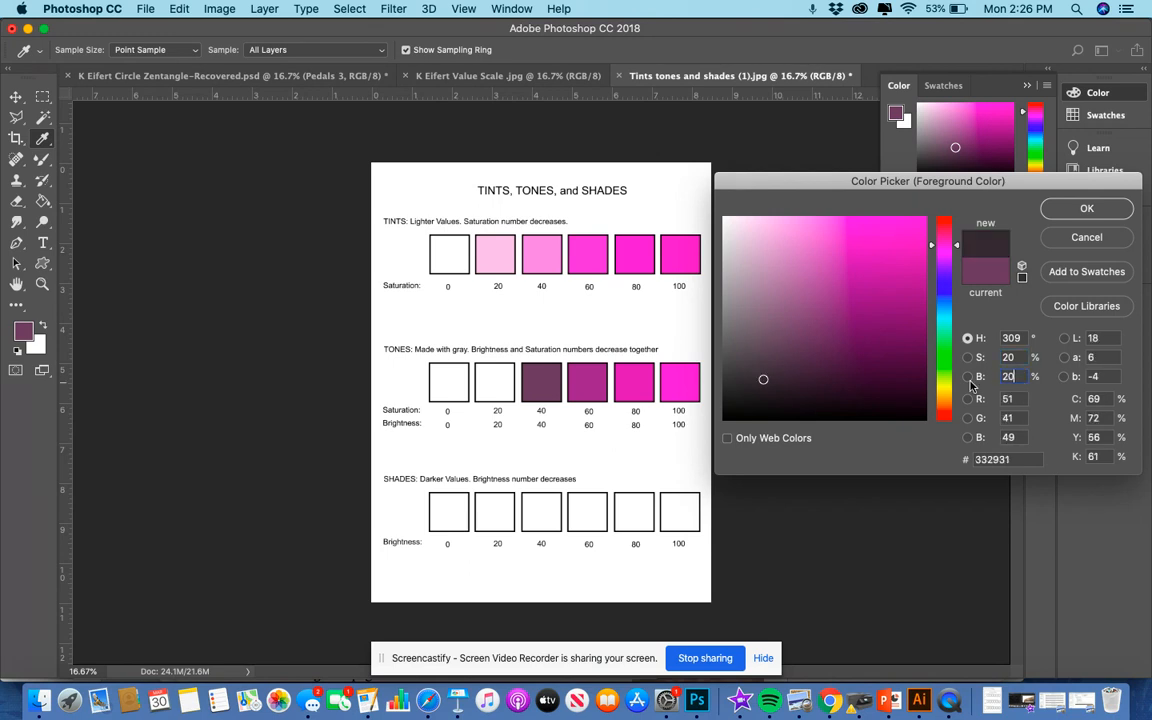
{"action": "left_click", "coordinate": [1087, 212]}
{"action": "key", "text": "g"}
{"action": "left_click", "coordinate": [497, 380]}
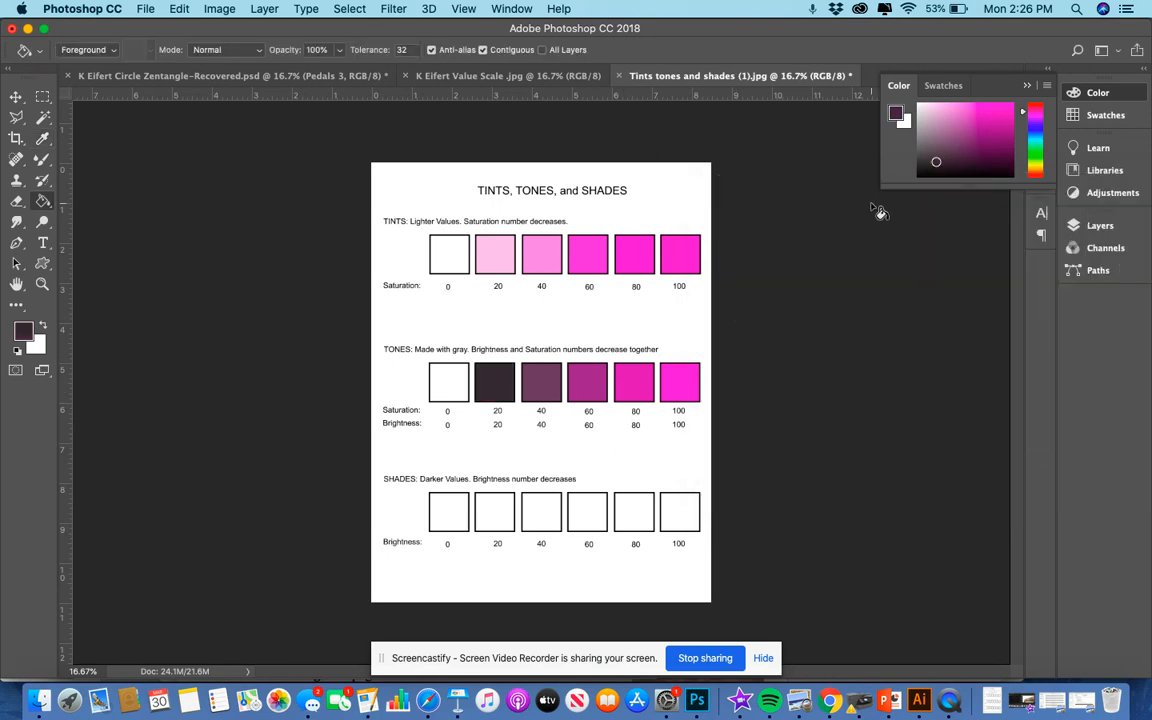
Step: Set the foreground color's saturation and brightness to 0% and fill the Tones box labelled 0
{"action": "left_click", "coordinate": [896, 115]}
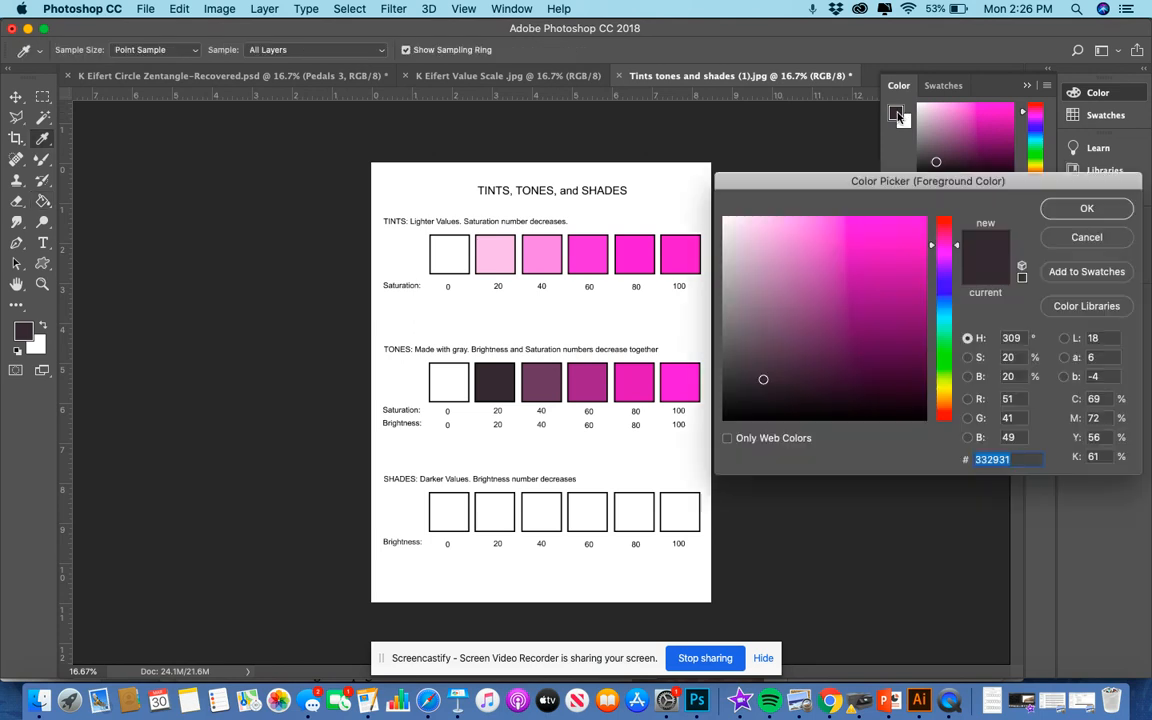
{"action": "double_click", "coordinate": [1008, 357]}
{"action": "type", "text": "0"}
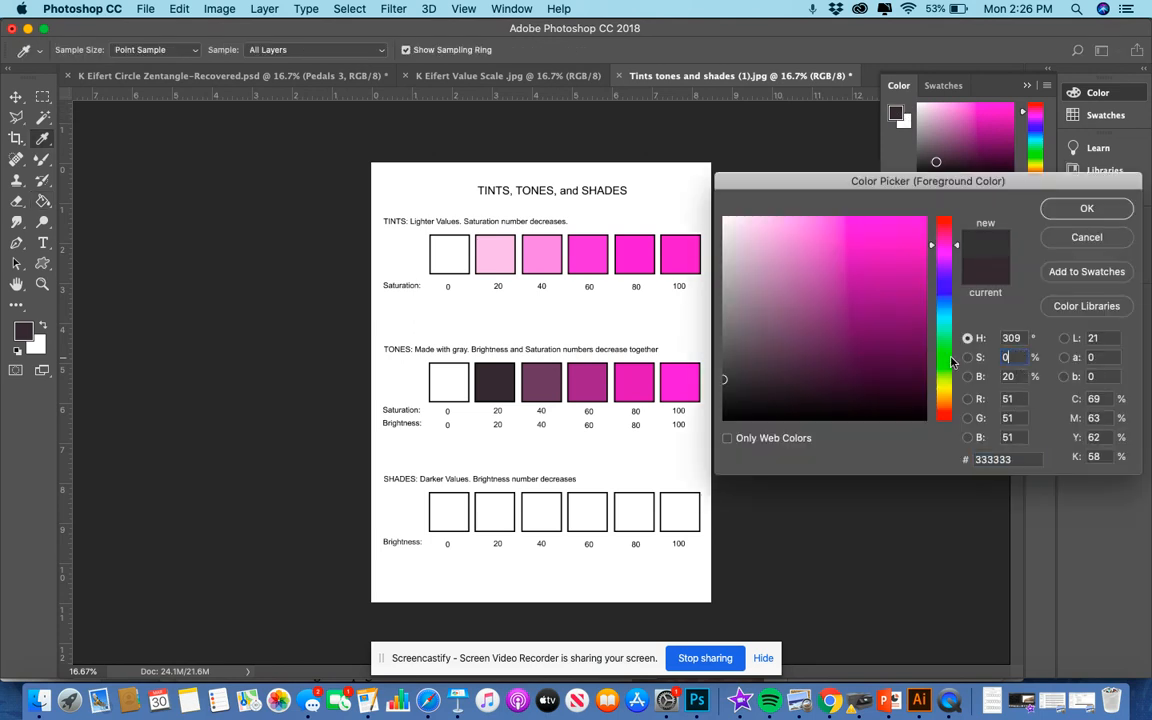
{"action": "key", "text": "Tab"}
{"action": "type", "text": "0"}
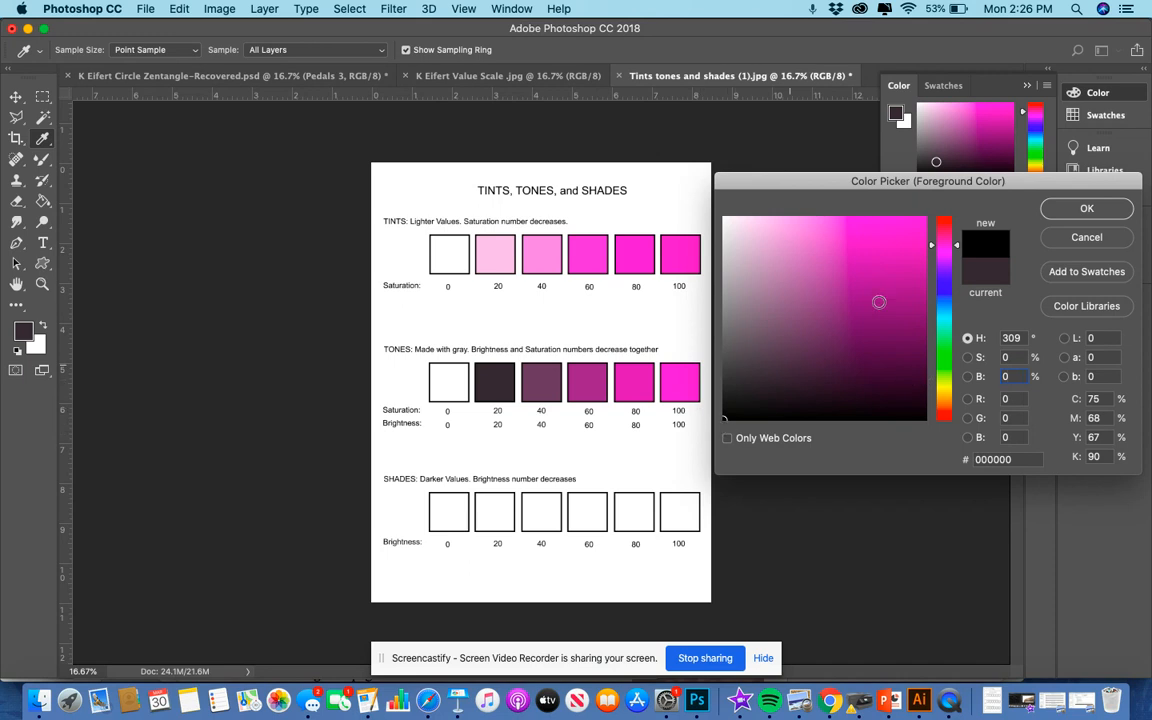
{"action": "left_click", "coordinate": [1086, 208]}
{"action": "key", "text": "g"}
{"action": "left_click", "coordinate": [442, 386]}
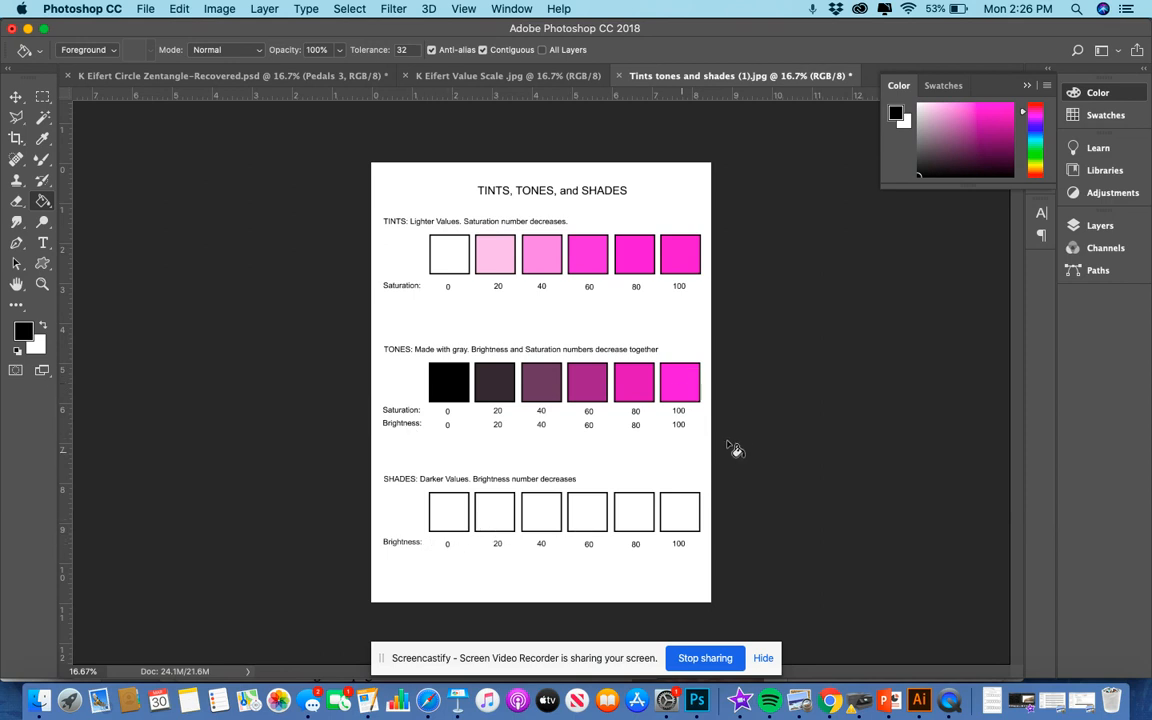
Step: Set the foreground color's saturation and brightness to 100% and fill the Shades box labelled 100
{"action": "left_click", "coordinate": [897, 115]}
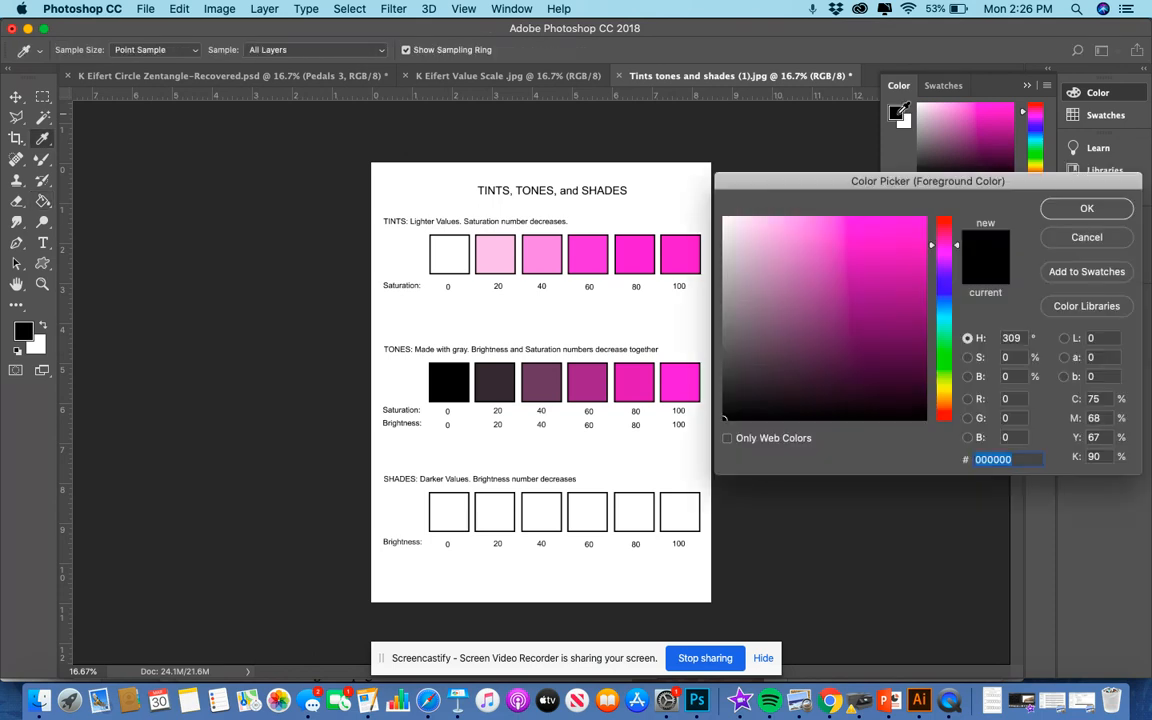
{"action": "left_click", "coordinate": [1008, 376]}
{"action": "key", "text": "shift+Tab"}
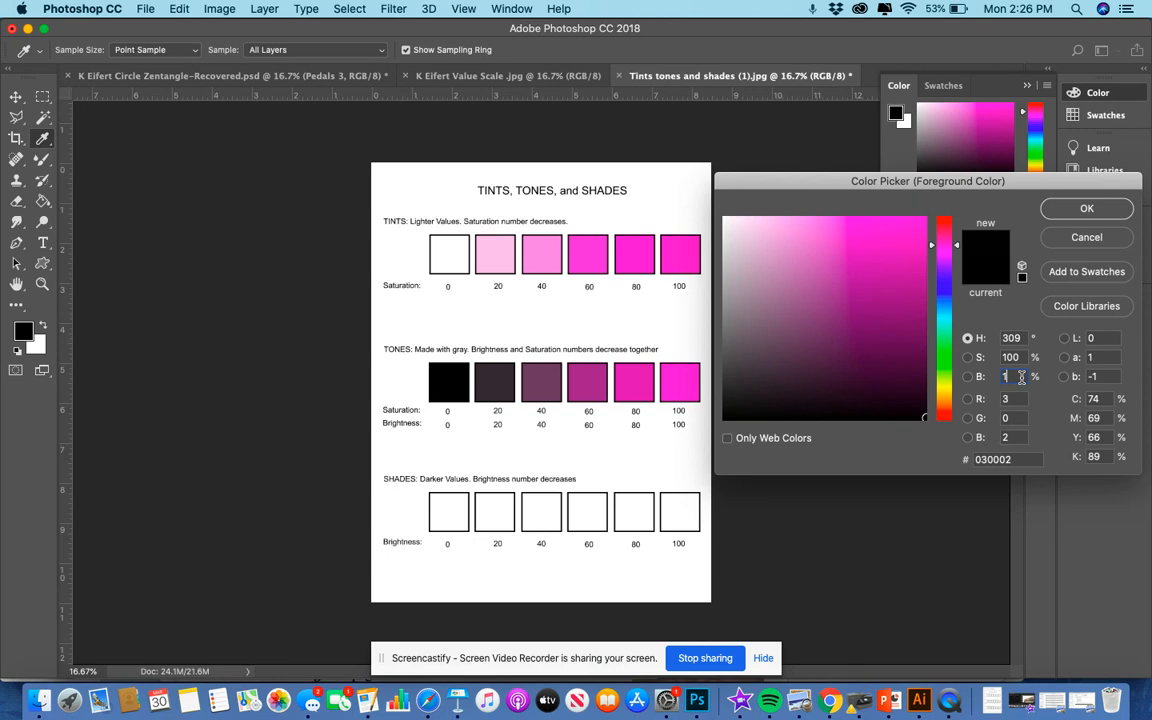
{"action": "type", "text": "100"}
{"action": "key", "text": "Return"}
{"action": "key", "text": "g"}
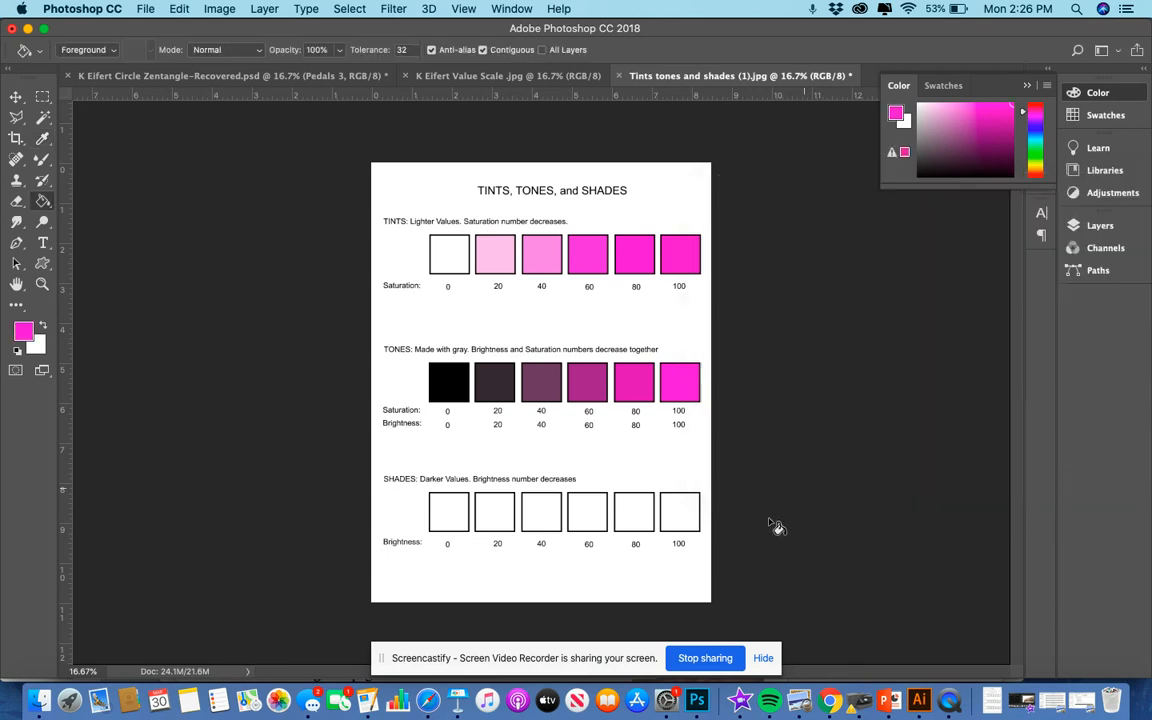
{"action": "left_click", "coordinate": [686, 510]}
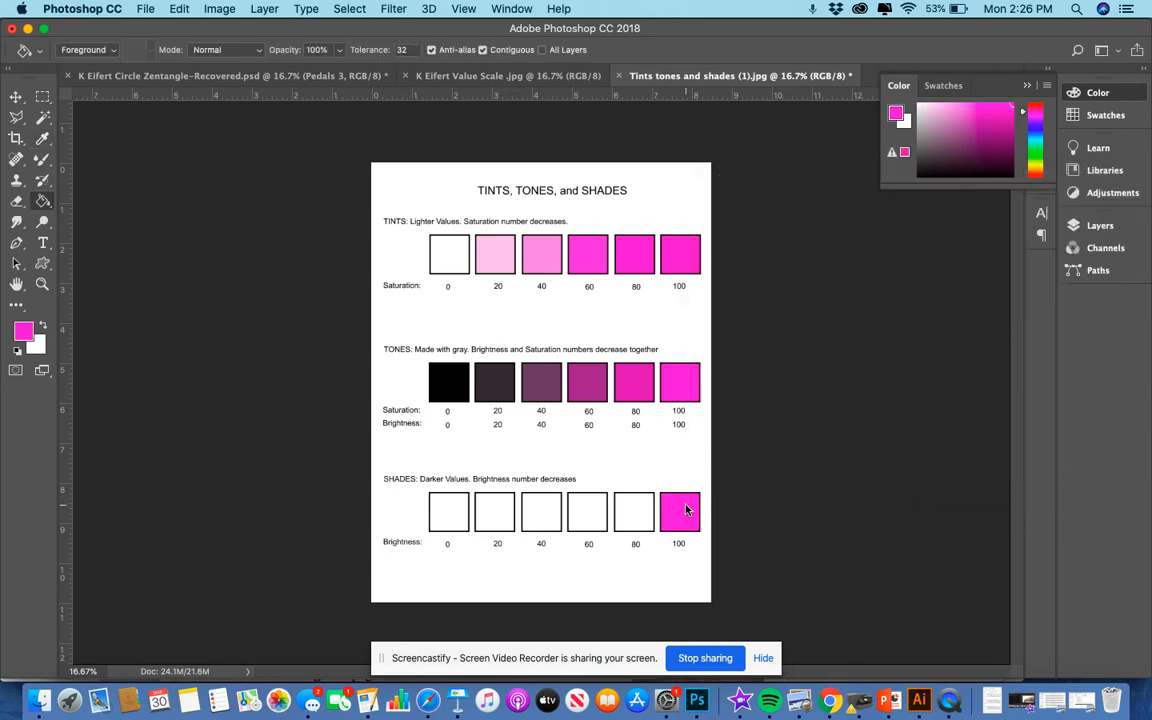
Step: Set the foreground color's brightness to 80% and fill the Shades box labelled 80
{"action": "left_click", "coordinate": [897, 118]}
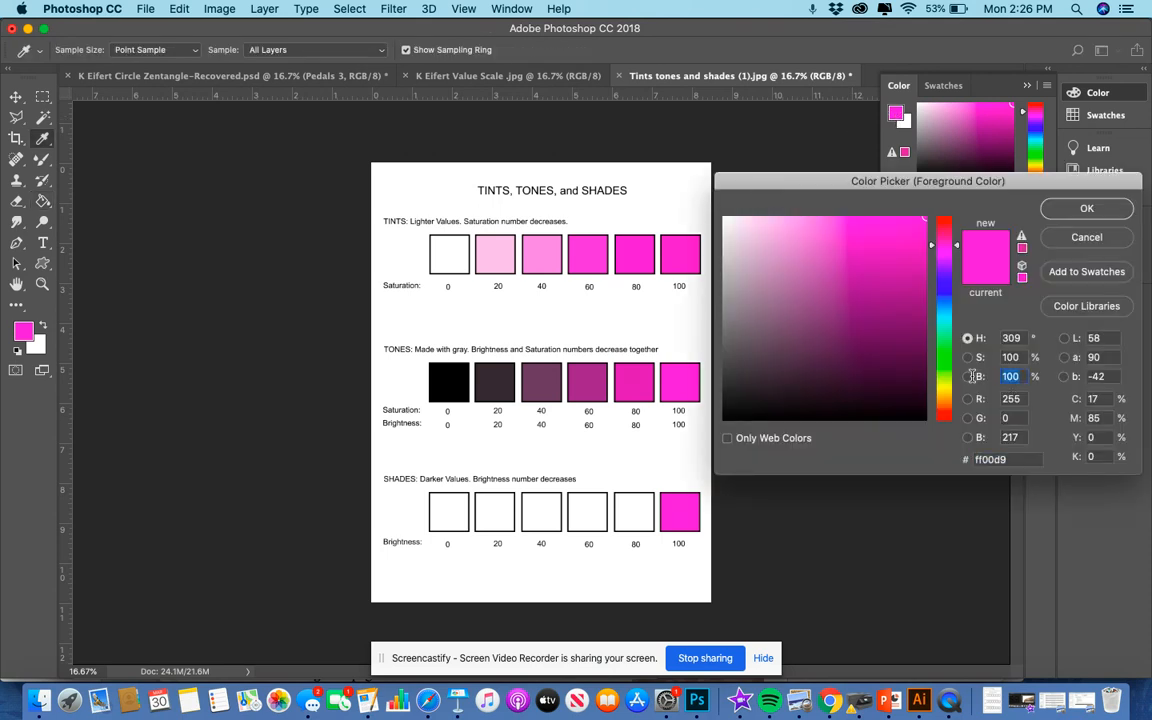
{"action": "type", "text": "80"}
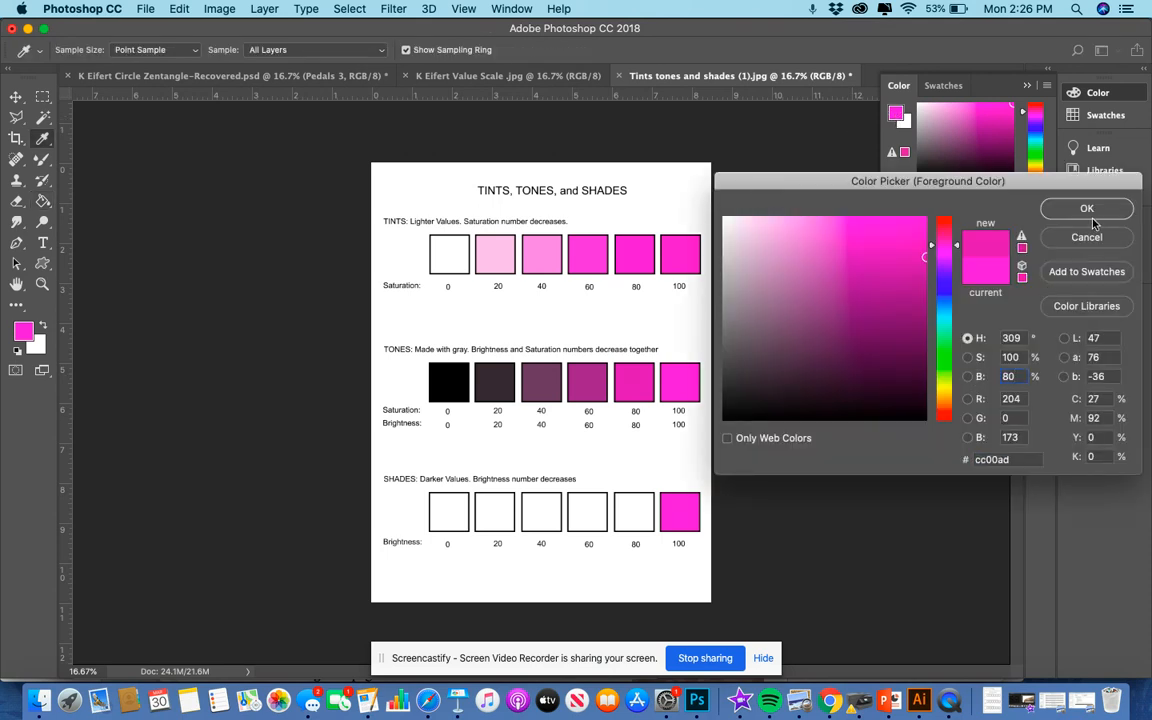
{"action": "key", "text": "Return"}
{"action": "left_click", "coordinate": [634, 512]}
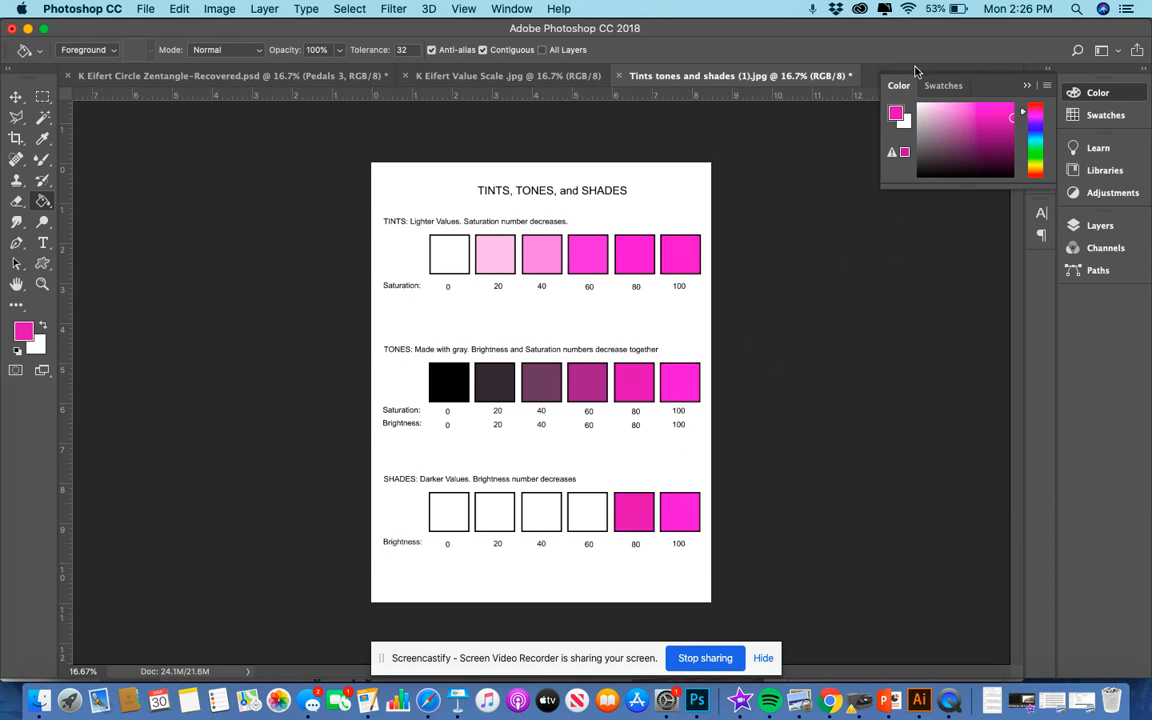
Step: Set the foreground color's brightness to 60% and fill the Shades box labelled 60
{"action": "left_click", "coordinate": [896, 114]}
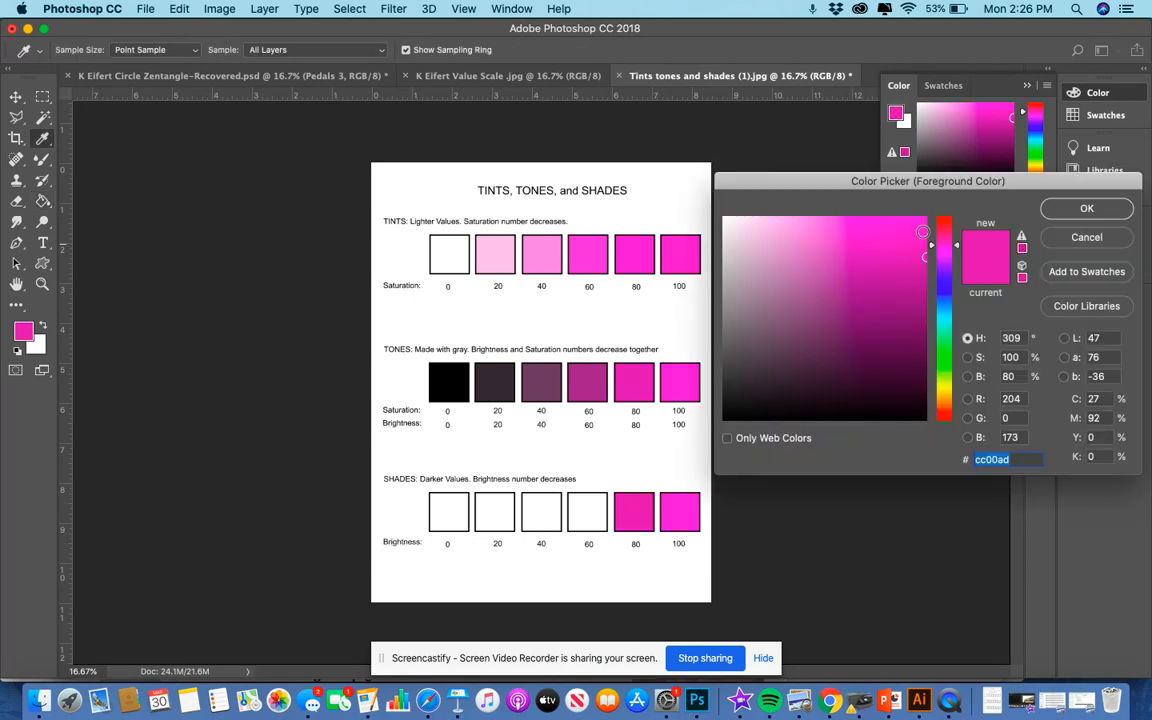
{"action": "left_click_drag", "start_coordinate": [1018, 377], "coordinate": [982, 381]}
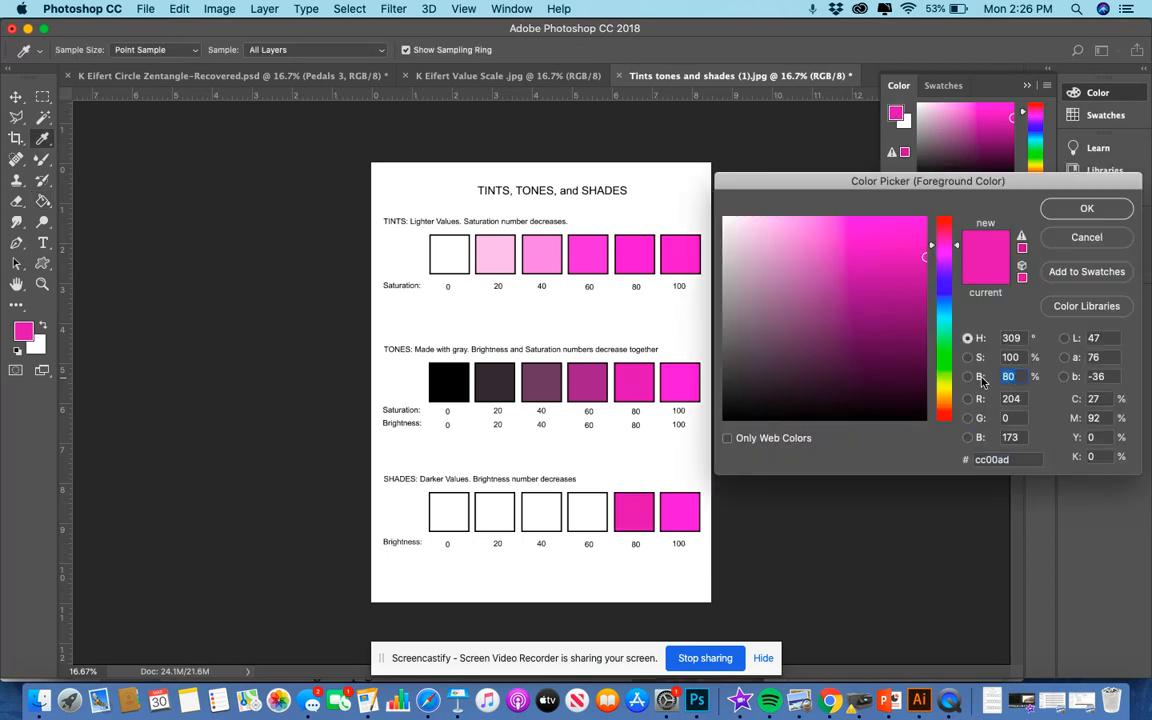
{"action": "type", "text": "60"}
{"action": "key", "text": "Return"}
{"action": "key", "text": "g"}
{"action": "left_click", "coordinate": [590, 510]}
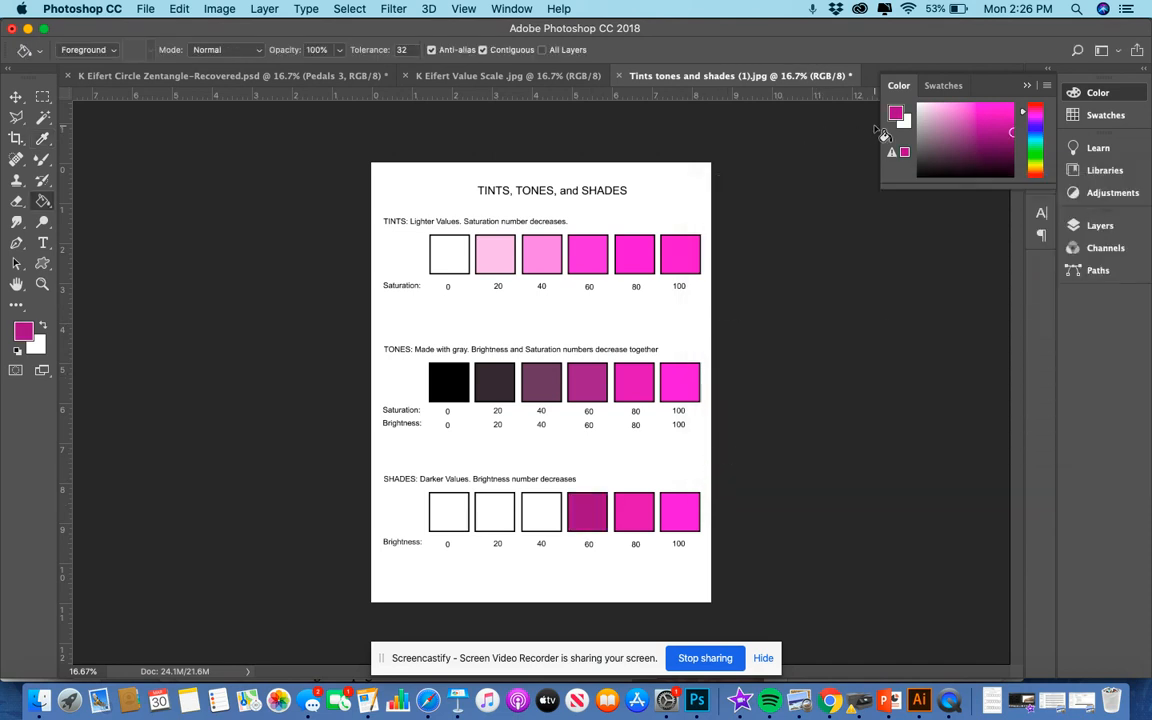
Step: Set the foreground color's brightness to 40% and fill the Shades box labelled 40
{"action": "left_click", "coordinate": [898, 114]}
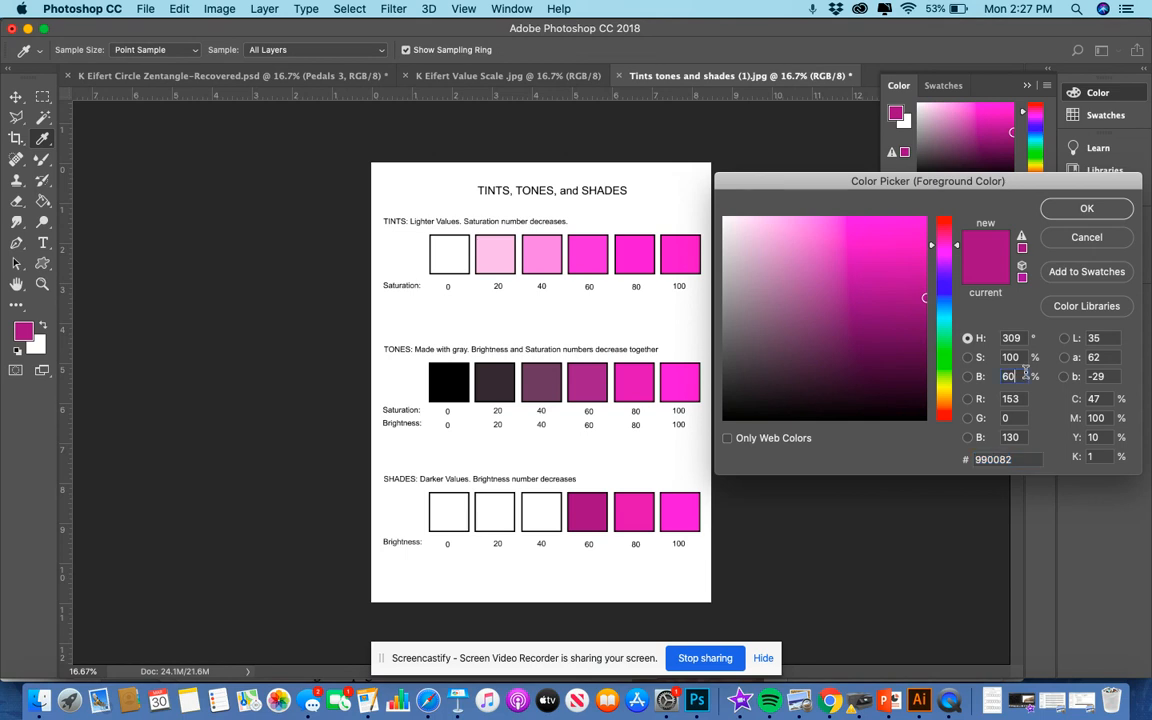
{"action": "left_click_drag", "start_coordinate": [1015, 377], "coordinate": [968, 376]}
{"action": "type", "text": "40"}
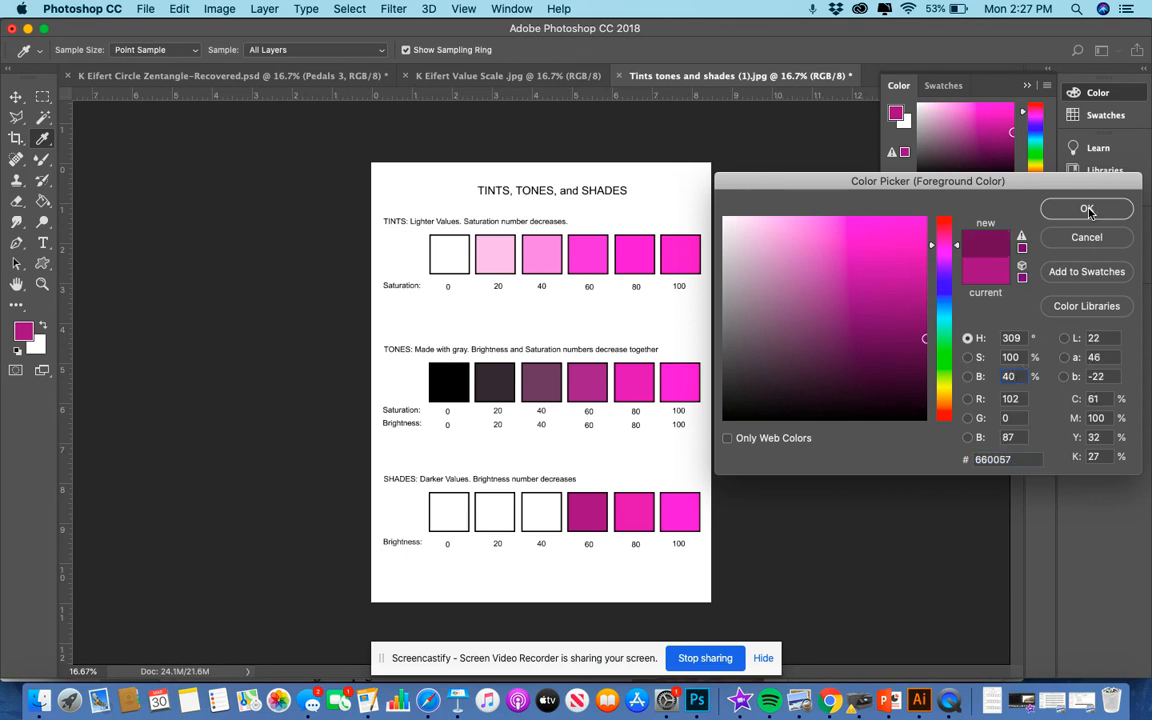
{"action": "key", "text": "Return"}
{"action": "left_click", "coordinate": [537, 508]}
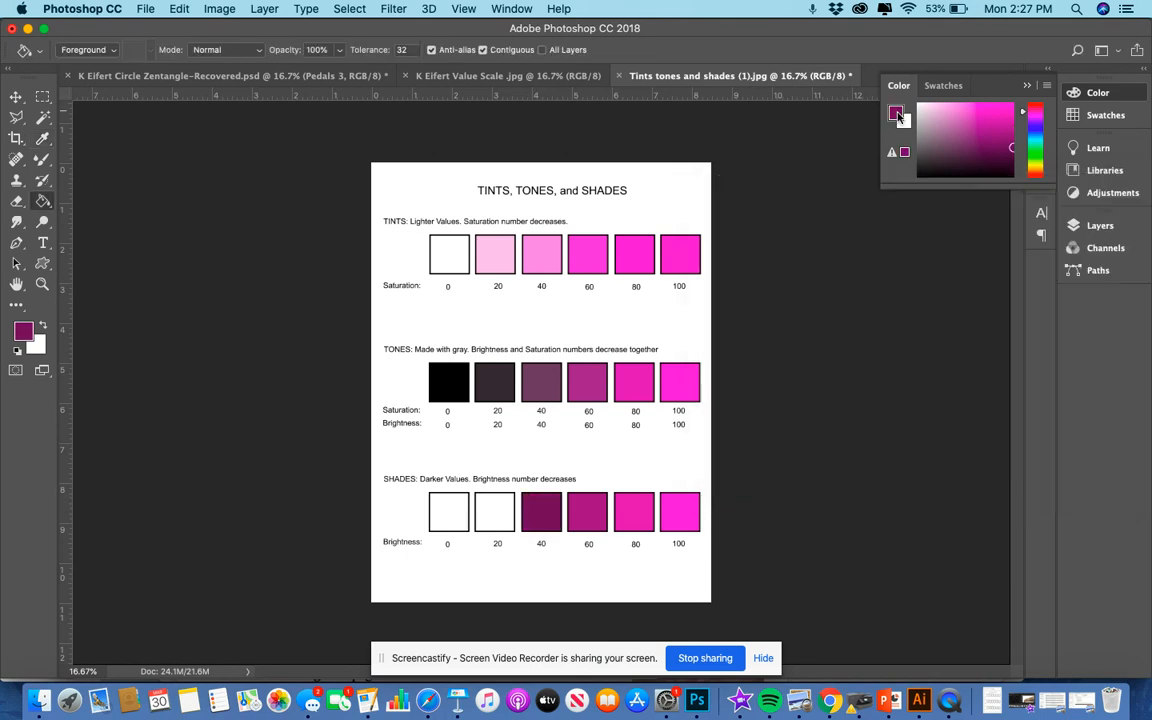
Step: Set the foreground color's brightness to 20% and fill the Shades box labelled 20
{"action": "left_click", "coordinate": [897, 115]}
{"action": "left_click_drag", "start_coordinate": [1018, 377], "coordinate": [964, 378]}
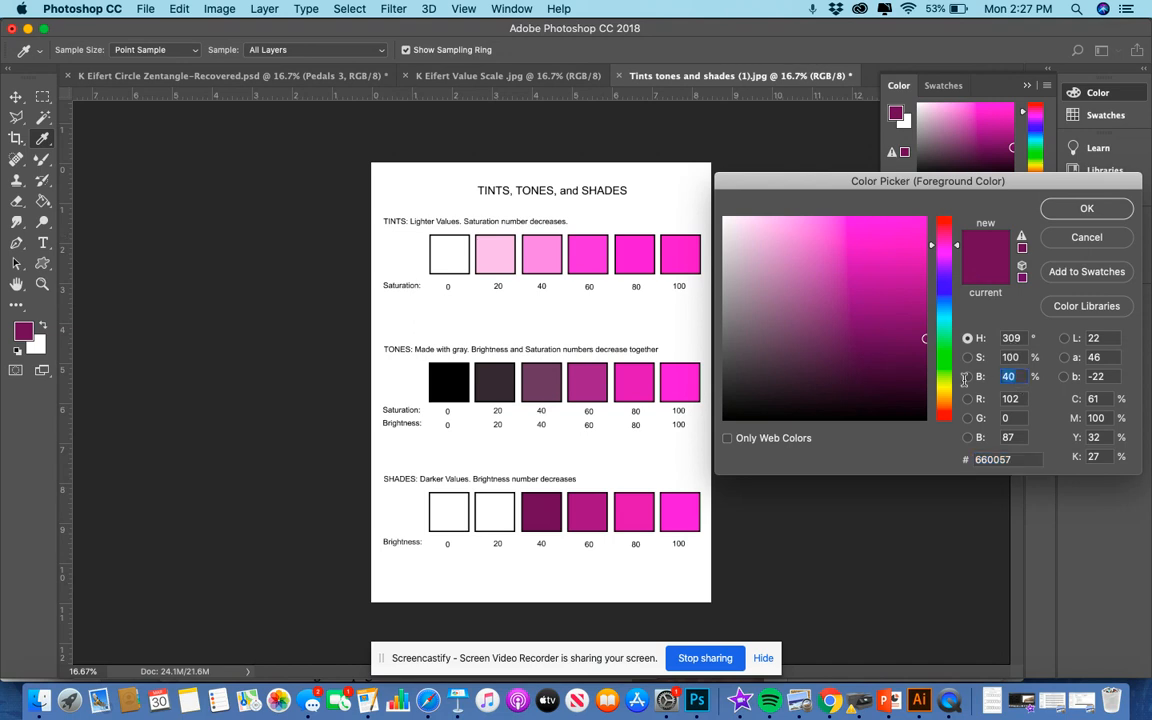
{"action": "type", "text": "20"}
{"action": "left_click", "coordinate": [1087, 207]}
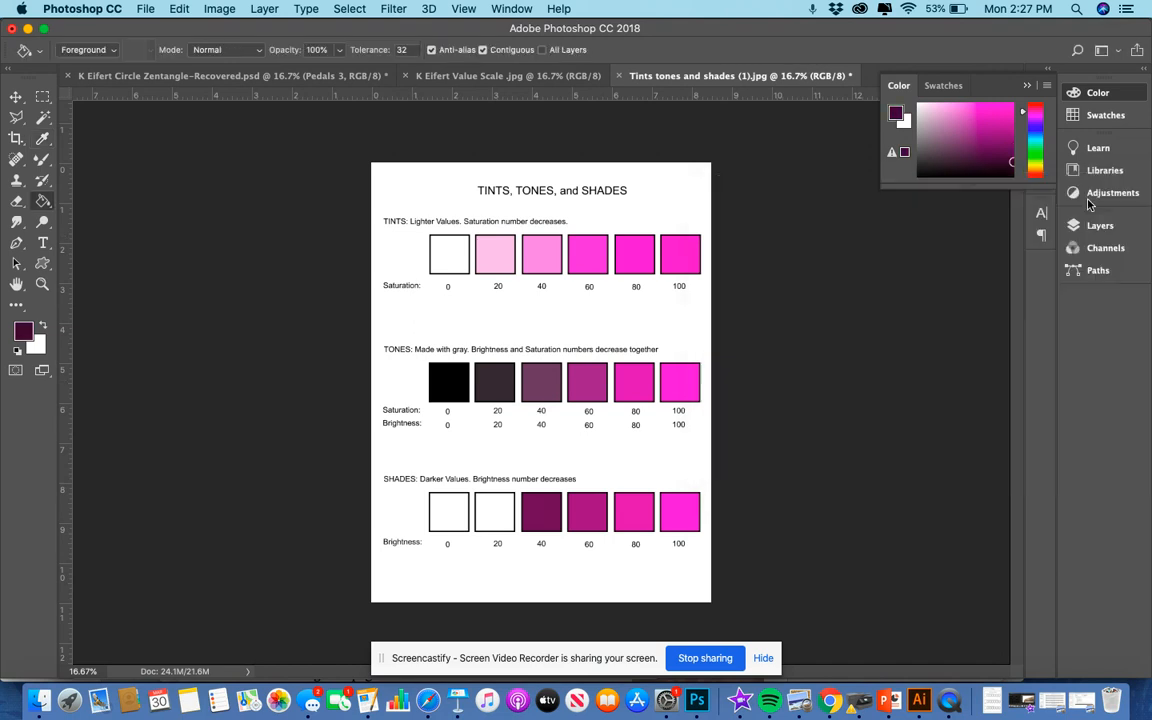
{"action": "left_click", "coordinate": [513, 528]}
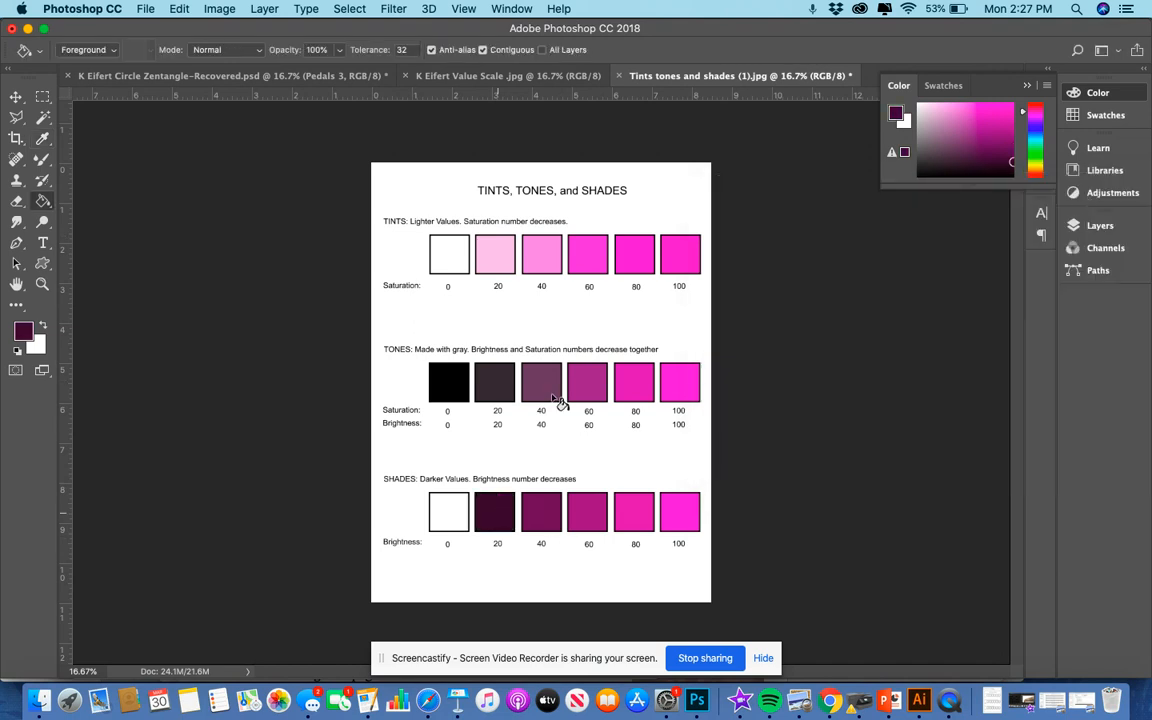
Step: Set the foreground color's brightness to 0% and fill the Shades box labelled 0
{"action": "left_click", "coordinate": [897, 115]}
{"action": "left_click_drag", "start_coordinate": [1027, 387], "coordinate": [962, 384]}
{"action": "type", "text": "0"}
{"action": "left_click", "coordinate": [1087, 209]}
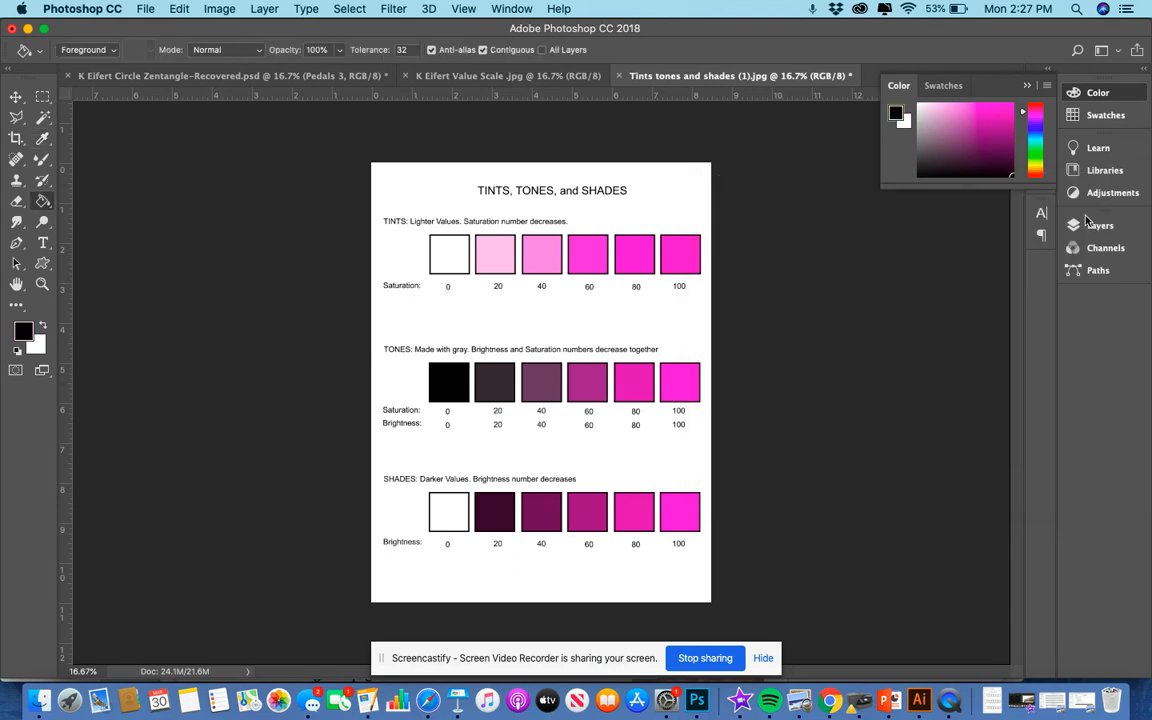
{"action": "left_click", "coordinate": [456, 511]}
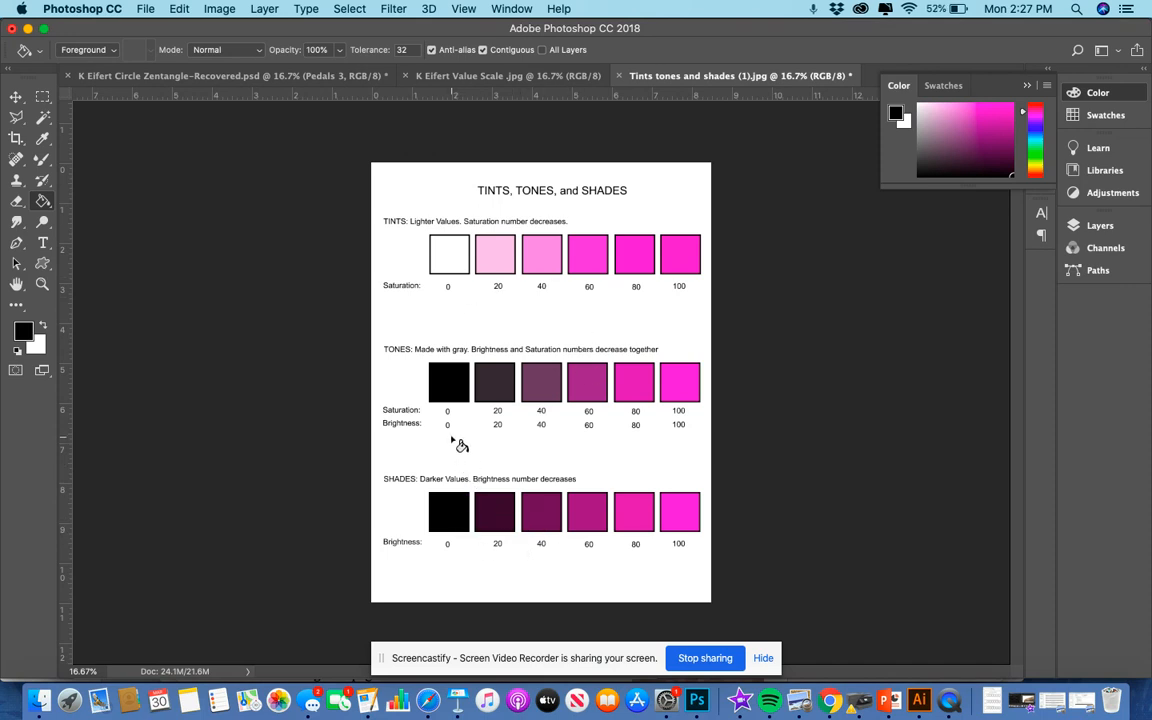
Step: Review the Value Scale document alongside the completed Tints, Tones, and Shades worksheet, and switch to Chrome
{"action": "left_click", "coordinate": [527, 78]}
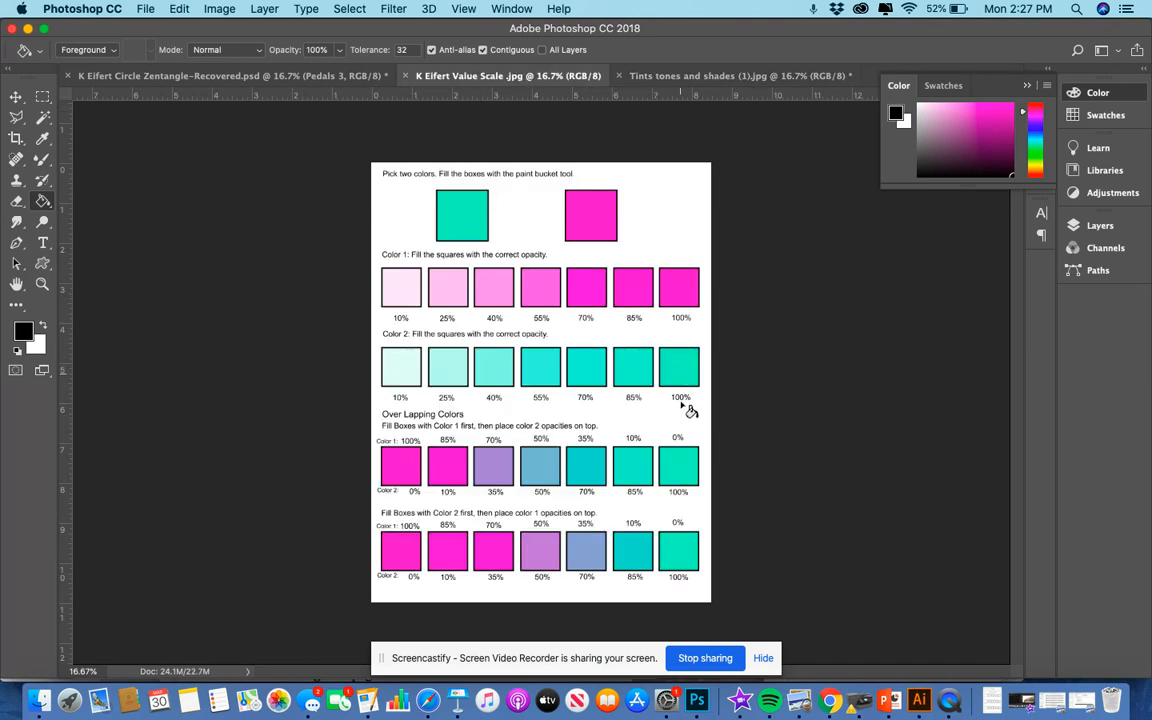
{"action": "left_click", "coordinate": [601, 77]}
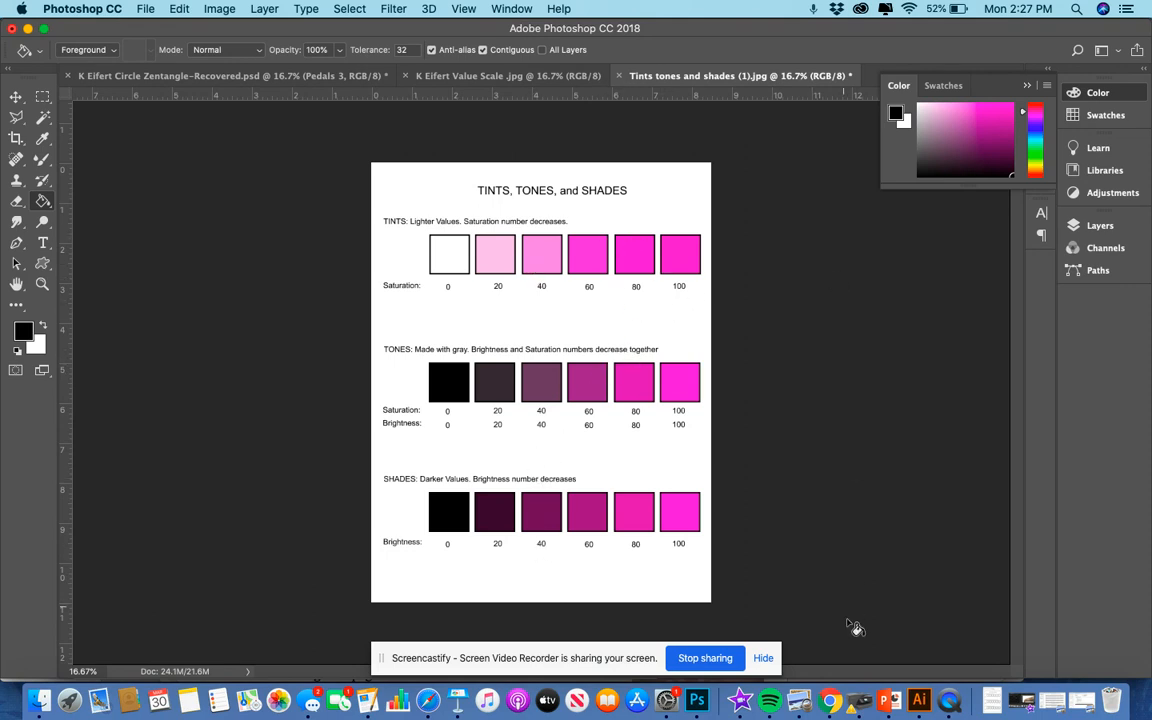
{"action": "left_click", "coordinate": [829, 701]}
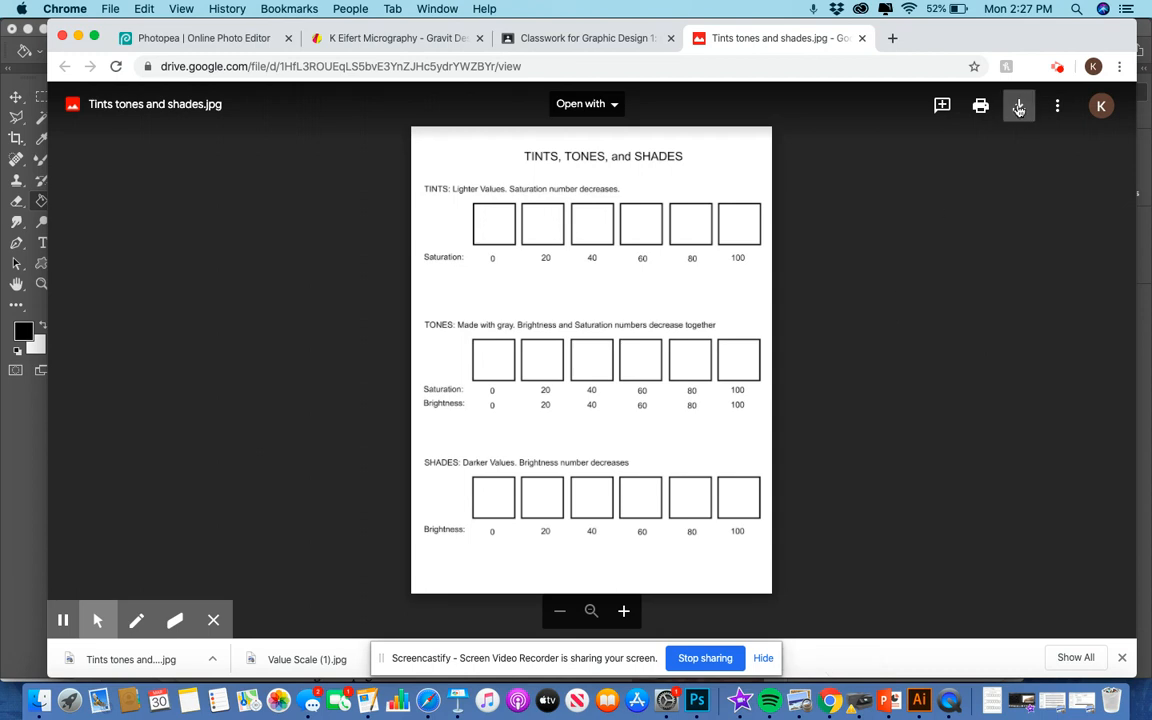